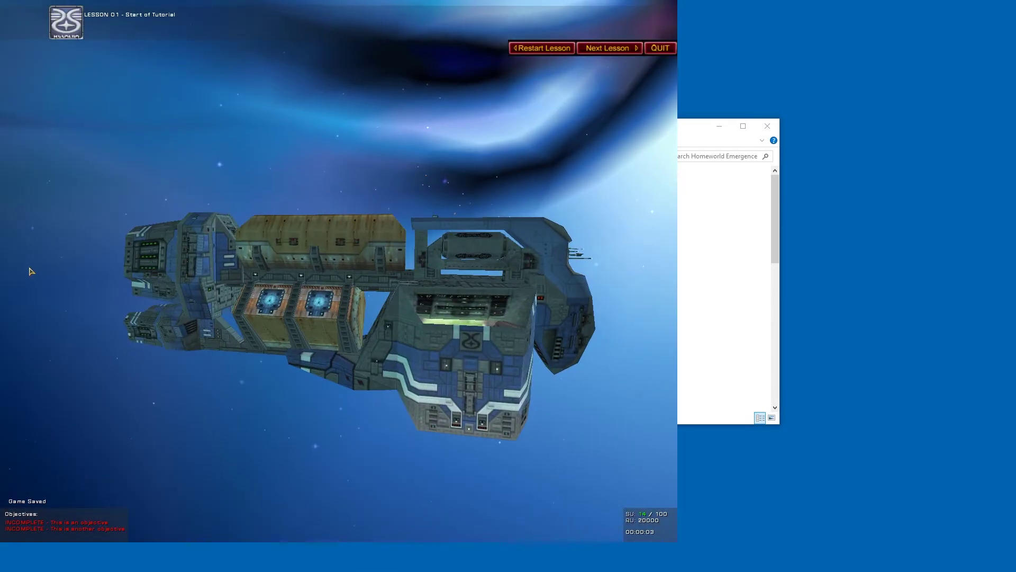
# Inspect the ship and the Build Manager at the game's current resolution, and quit the tutorial game.
pyautogui.moveTo(30, 269); pyautogui.dragTo(328, 269)
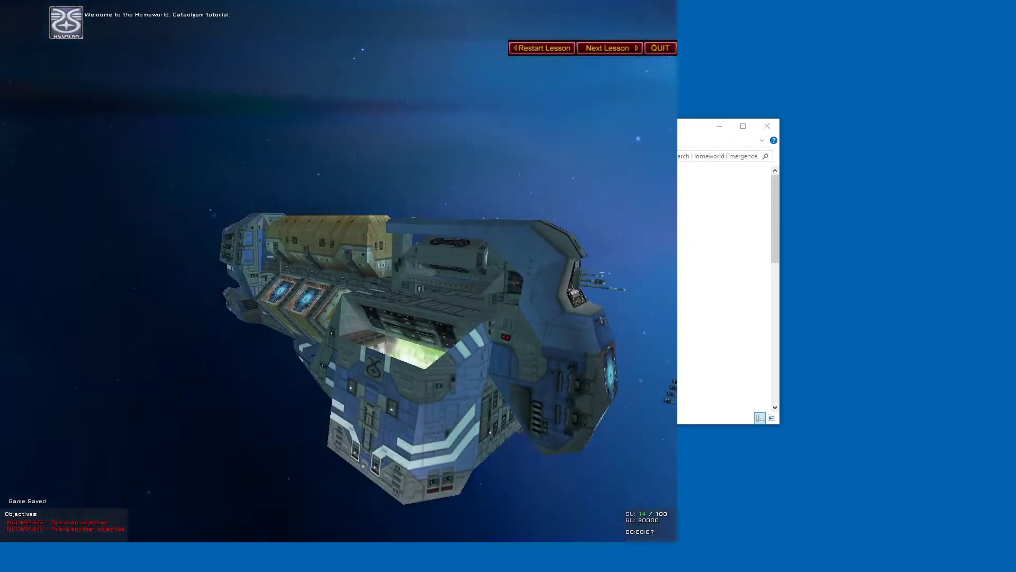
pyautogui.press('b')
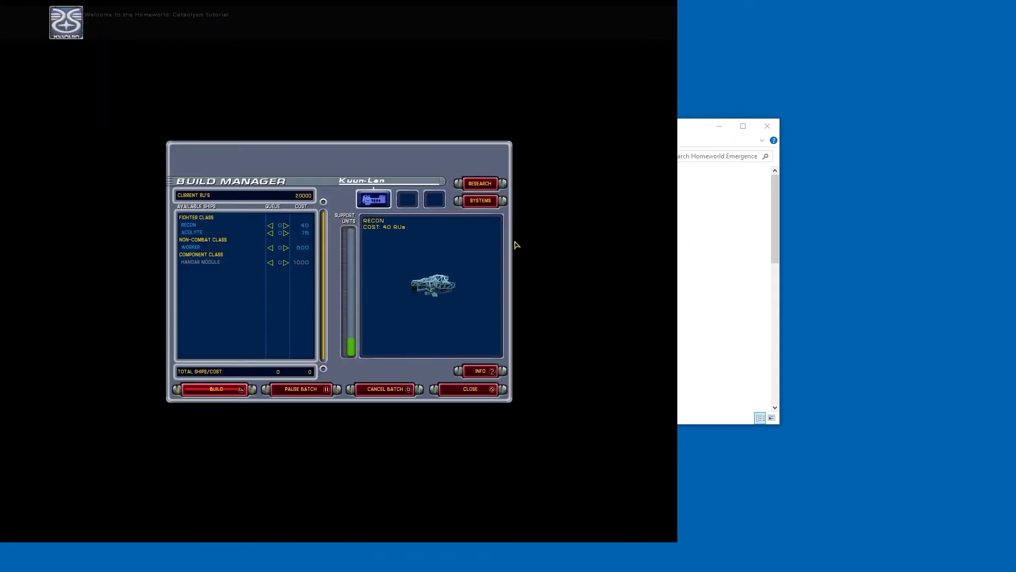
pyautogui.press('Escape')
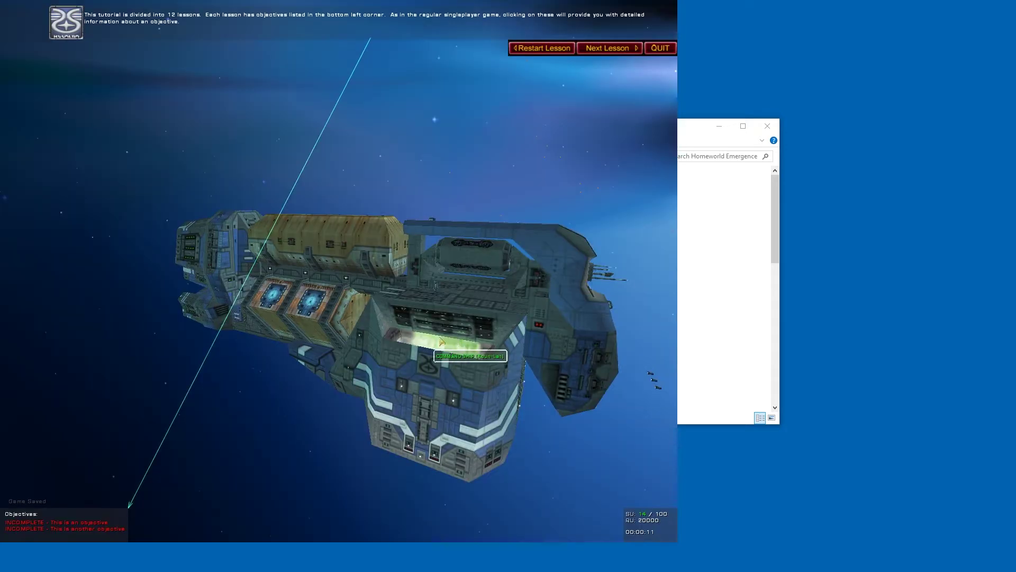
pyautogui.press('Escape')
pyautogui.click(346, 244)
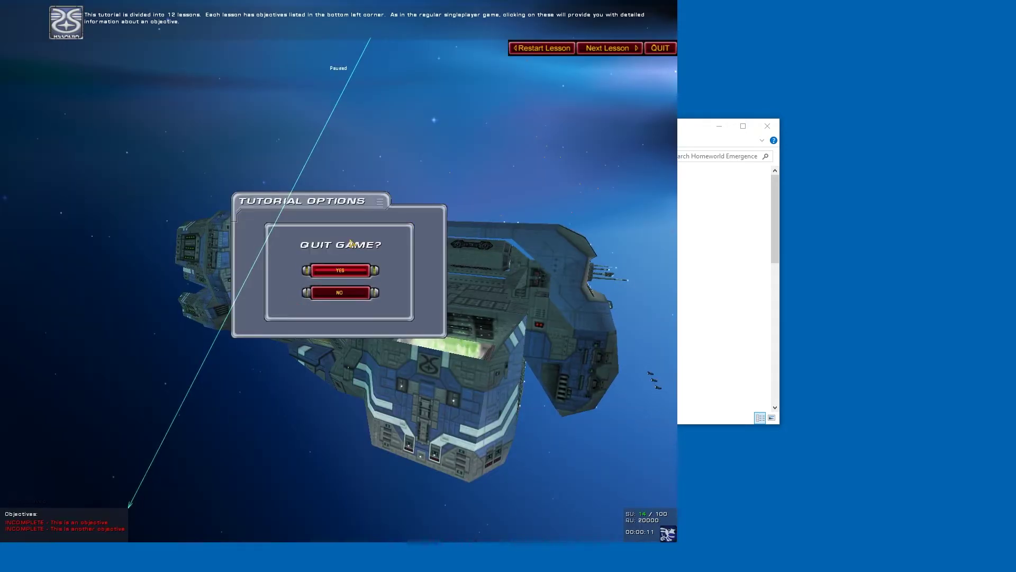
pyautogui.press('Return')
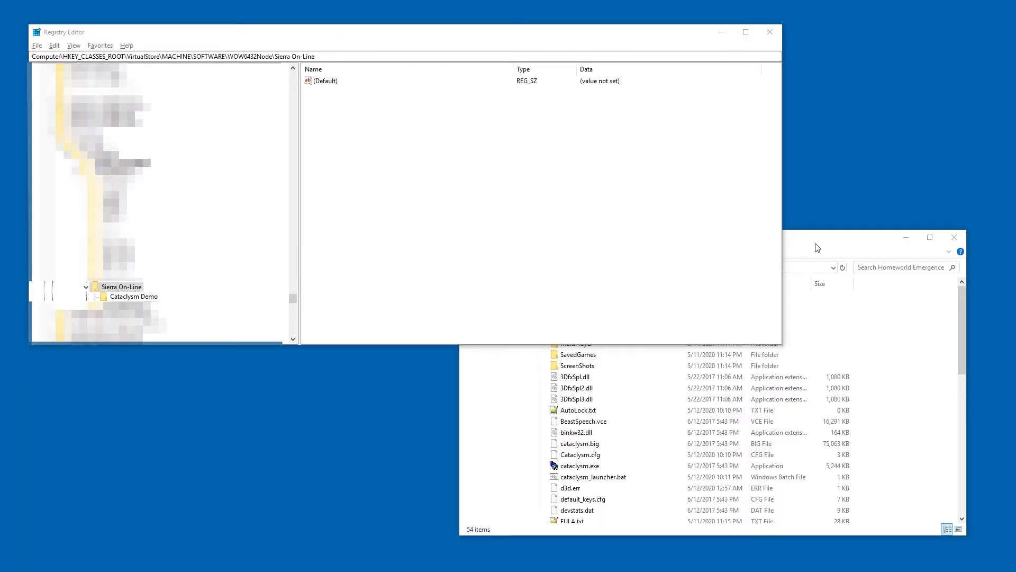
# Switch to Registry Editor and highlight the full path of the Sierra On-Line key.
pyautogui.click(189, 32)
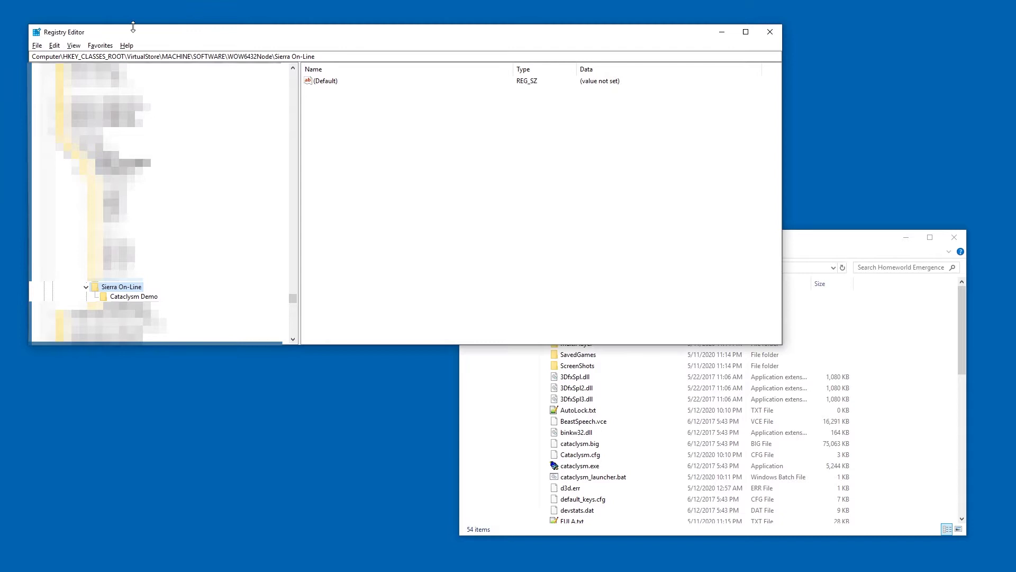
pyautogui.moveTo(347, 57); pyautogui.dragTo(1, 79)
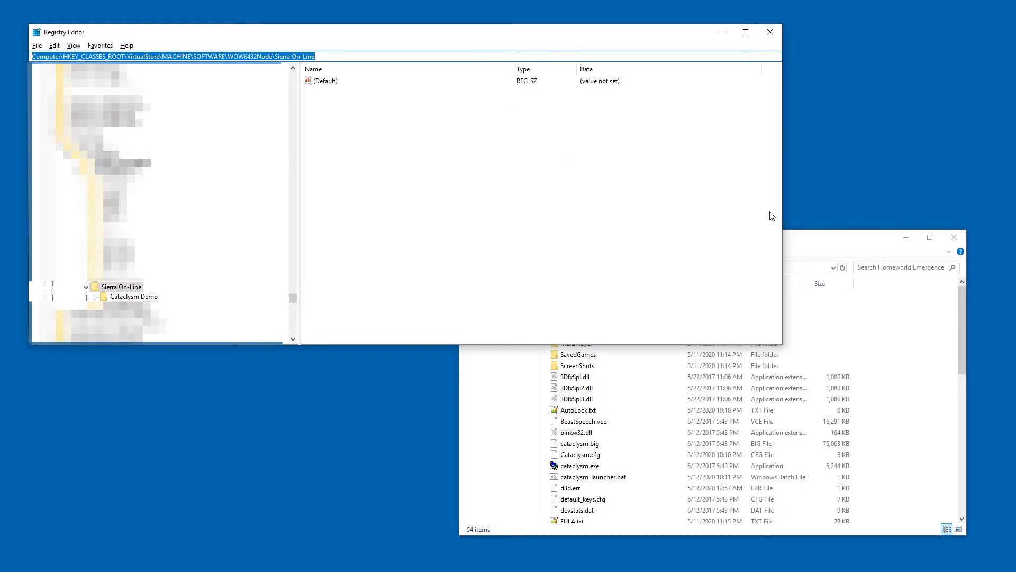
# Open cataclysm_launcher.bat from the Homeworld Emergence folder for editing, read its launch options enlarged, and close it.
pyautogui.click(829, 250)
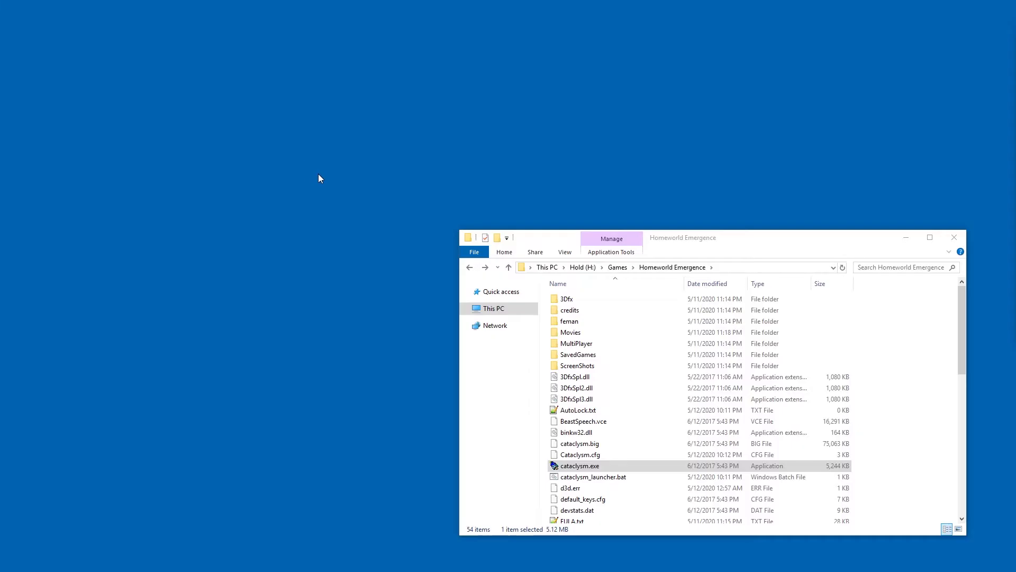
pyautogui.click(614, 477)
pyautogui.rightClick(628, 480)
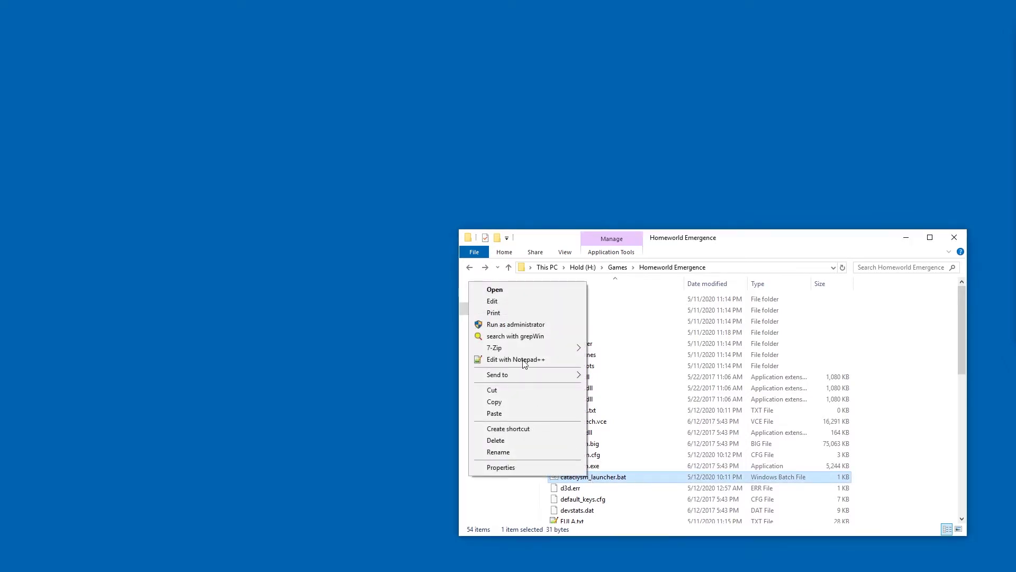
pyautogui.click(526, 304)
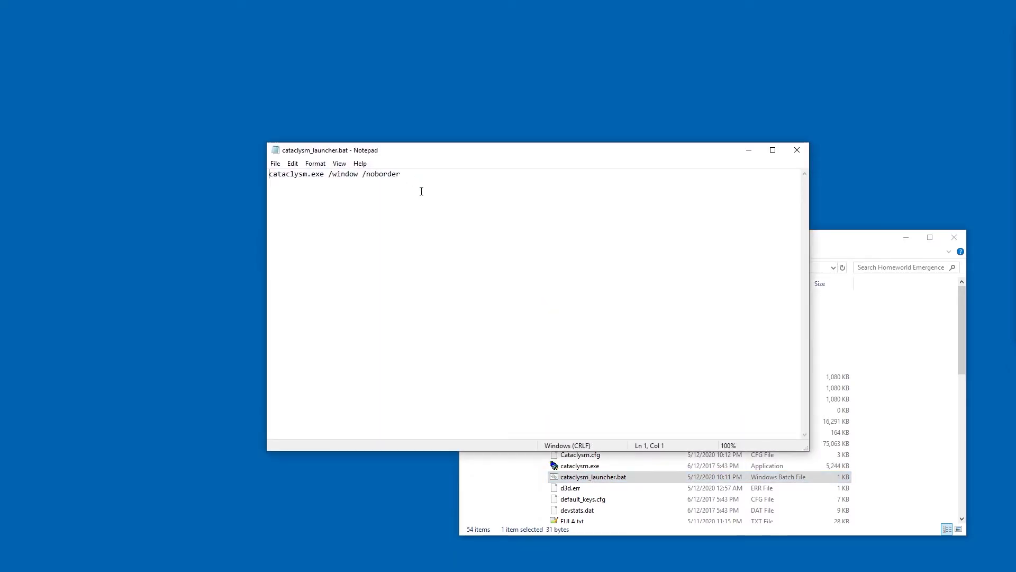
pyautogui.keyDown('ctrl'); pyautogui.scroll(14, 423, 191); pyautogui.keyUp('ctrl')
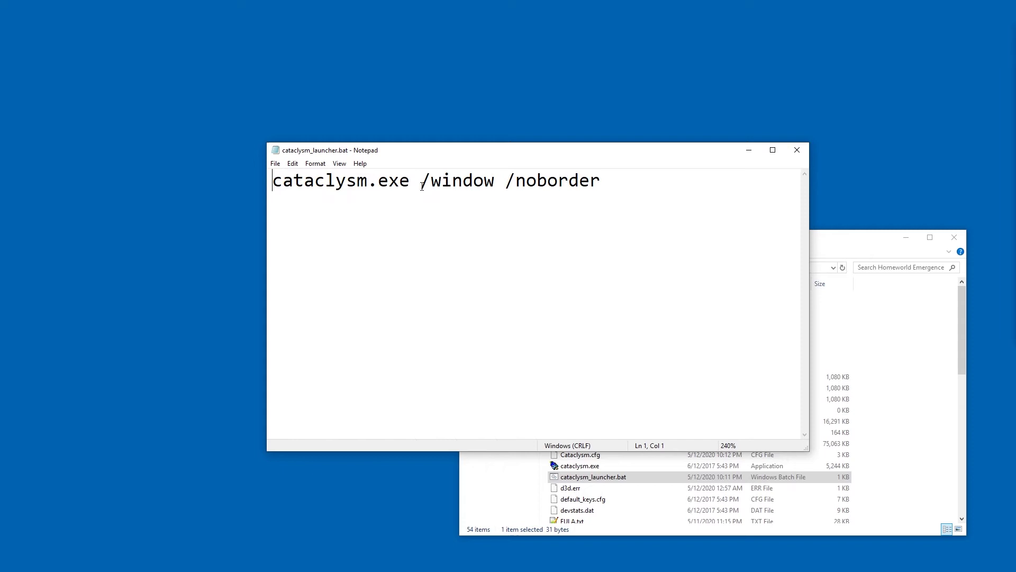
pyautogui.click(797, 150)
# Switch to Registry Editor, refresh the registry and open the Cataclysm key under Sierra On-Line.
pyautogui.hotkey('alt', 'Tab')
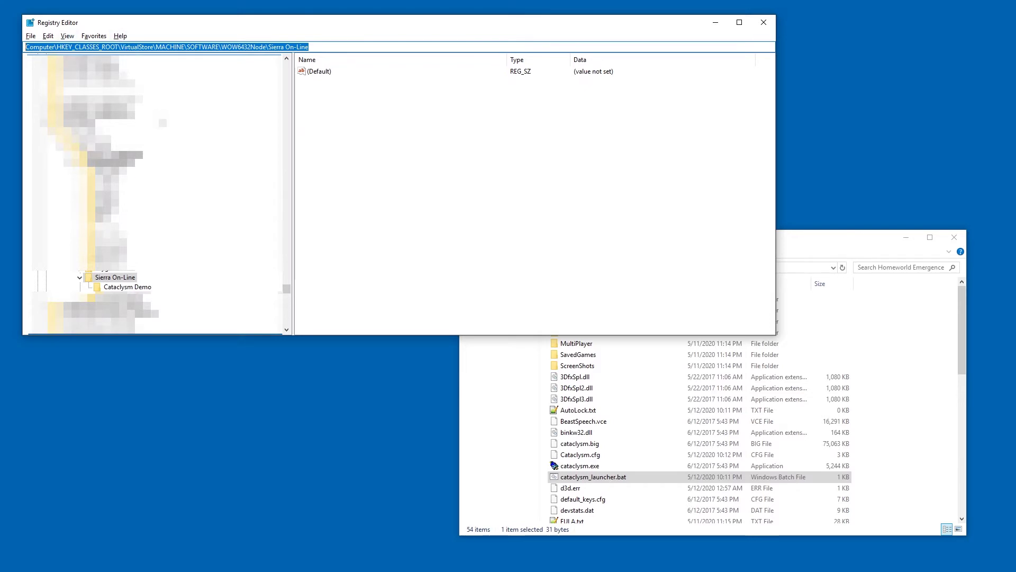
pyautogui.press('F5')
pyautogui.click(117, 285)
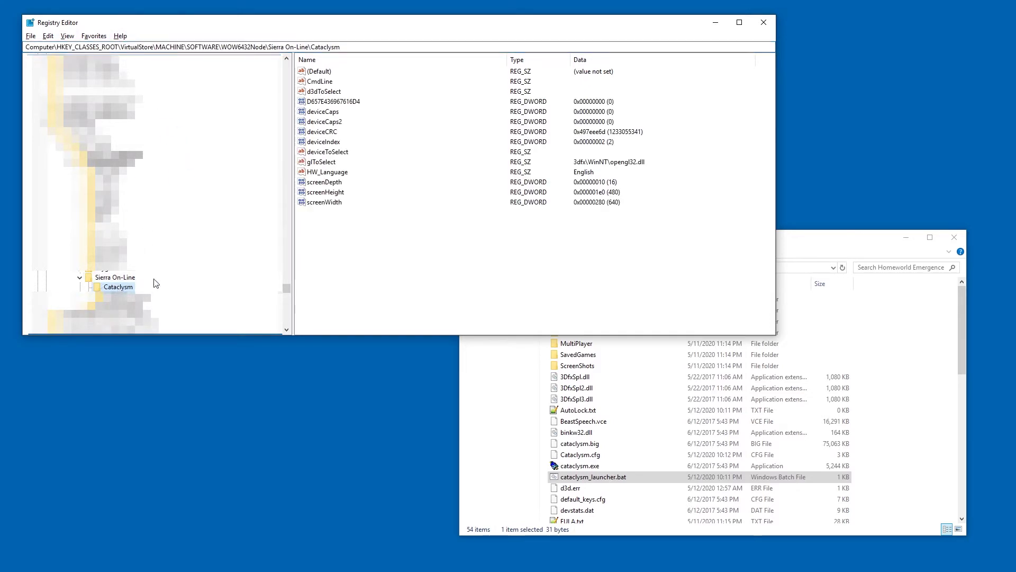
# Set the screenDepth value of the Cataclysm key to decimal 32.
pyautogui.doubleClick(324, 183)
pyautogui.click(154, 133)
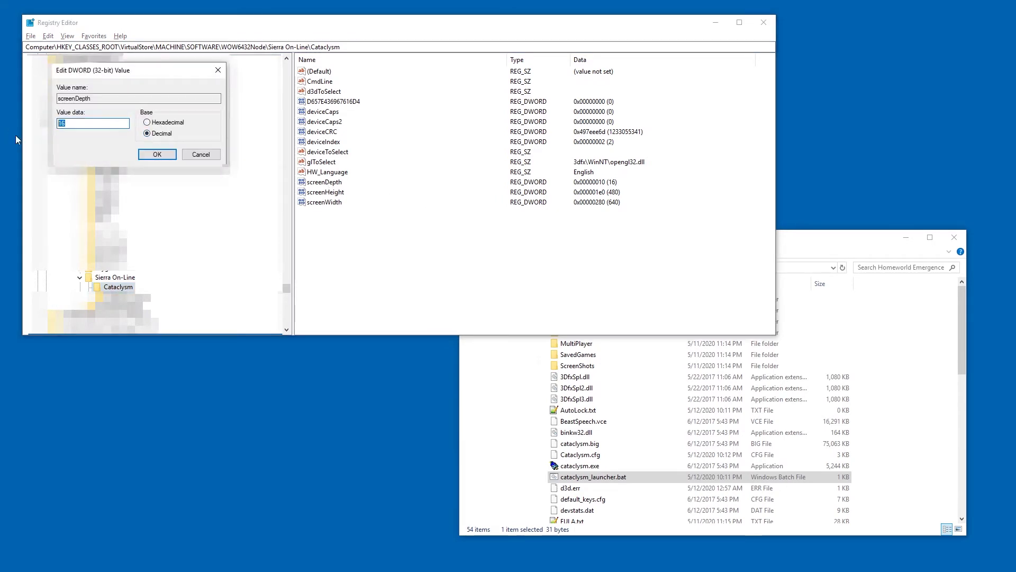
pyautogui.write('32')
pyautogui.click(159, 155)
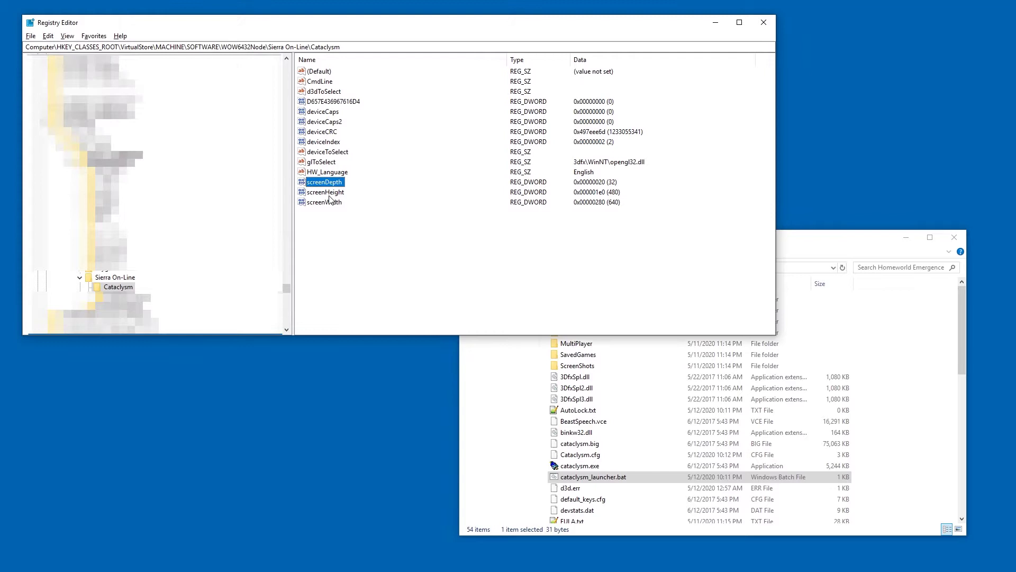
# Set the screenHeight value of the Cataclysm key to decimal 1080.
pyautogui.doubleClick(326, 193)
pyautogui.click(147, 133)
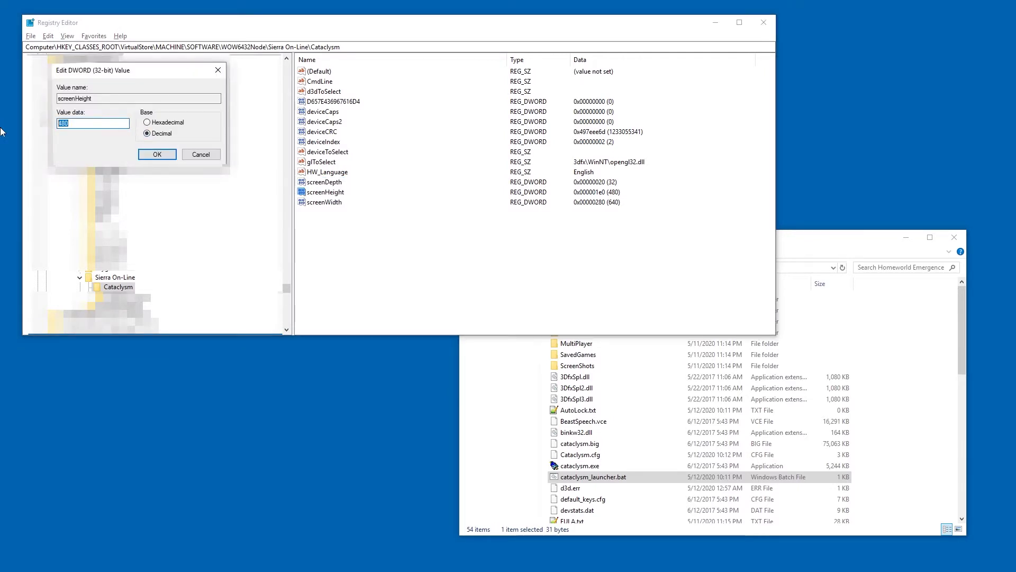
pyautogui.press('Return')
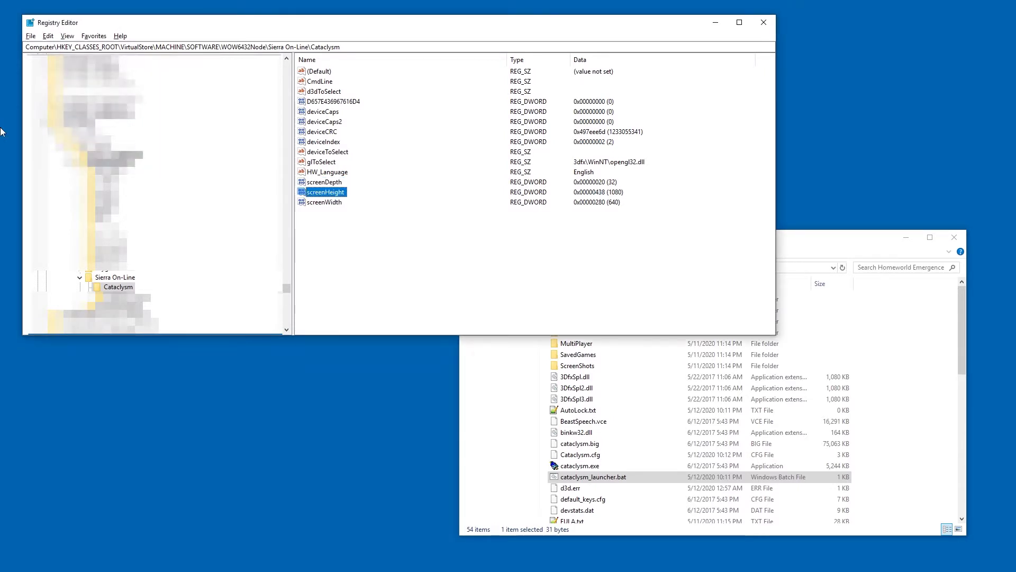
# Set the screenWidth value of the Cataclysm key to decimal 1920.
pyautogui.doubleClick(338, 203)
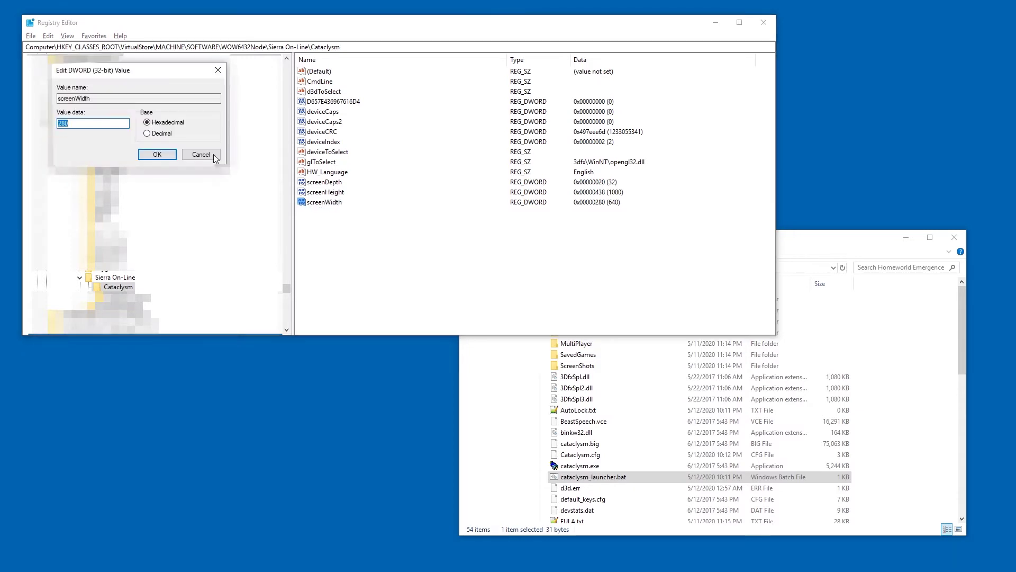
pyautogui.click(147, 133)
pyautogui.click(115, 124)
pyautogui.write('1920')
pyautogui.press('Return')
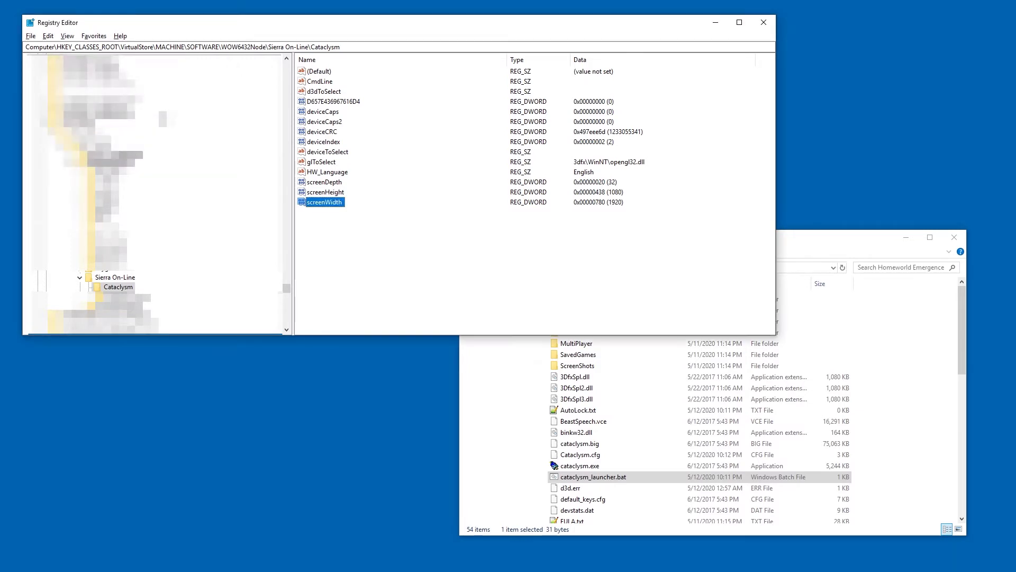
# Launch the game through cataclysm_launcher.bat, check the Build Manager in the tutorial, and leave the lesson.
pyautogui.click(861, 255)
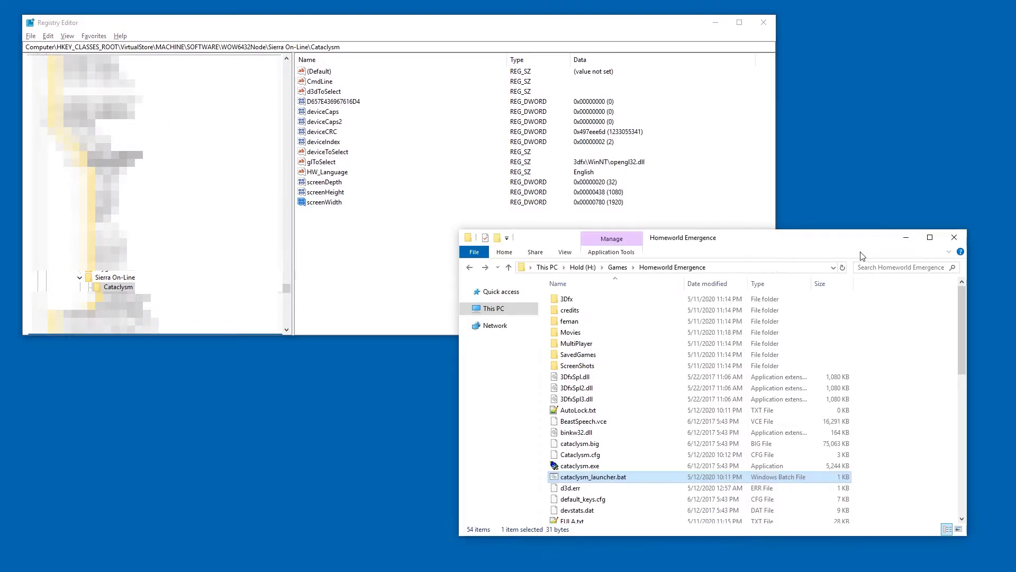
pyautogui.doubleClick(614, 476)
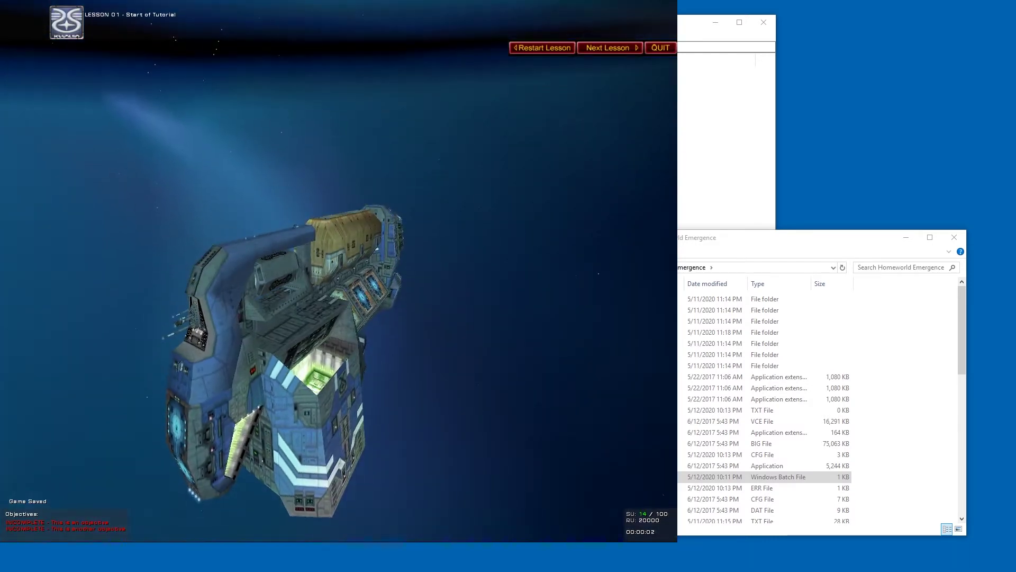
pyautogui.press('b')
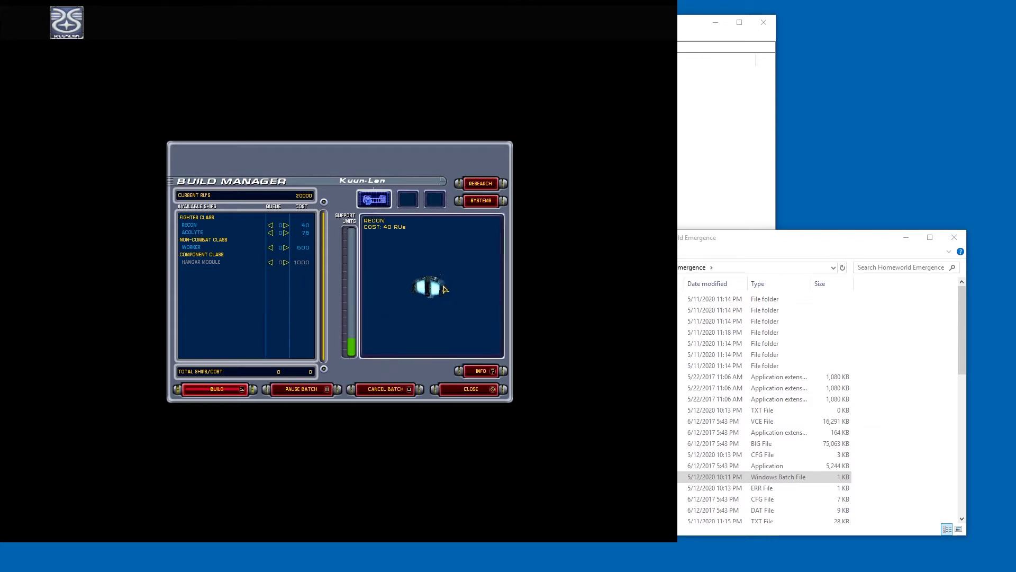
pyautogui.press('Escape')
pyautogui.press('Escape')
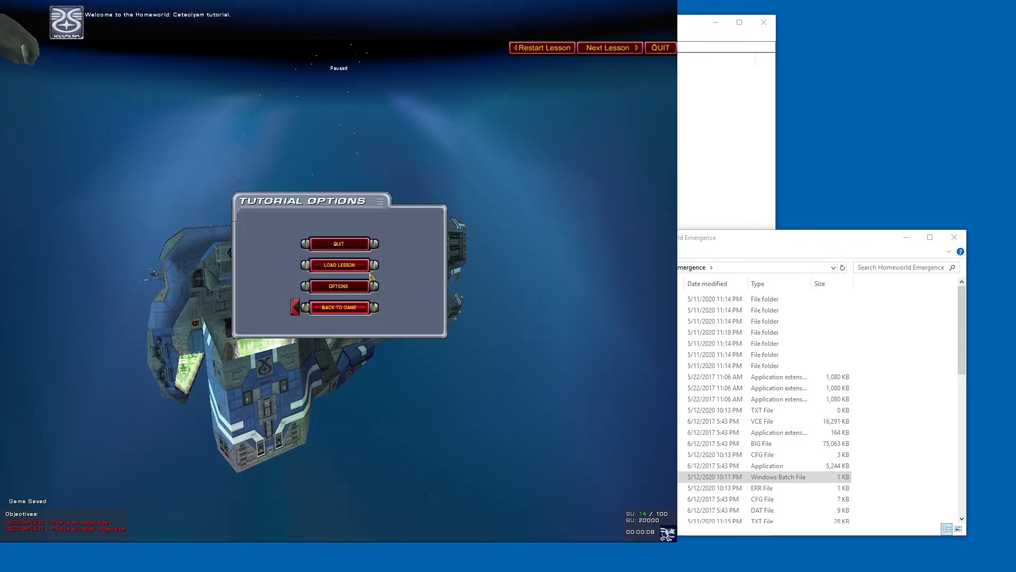
pyautogui.press('q')
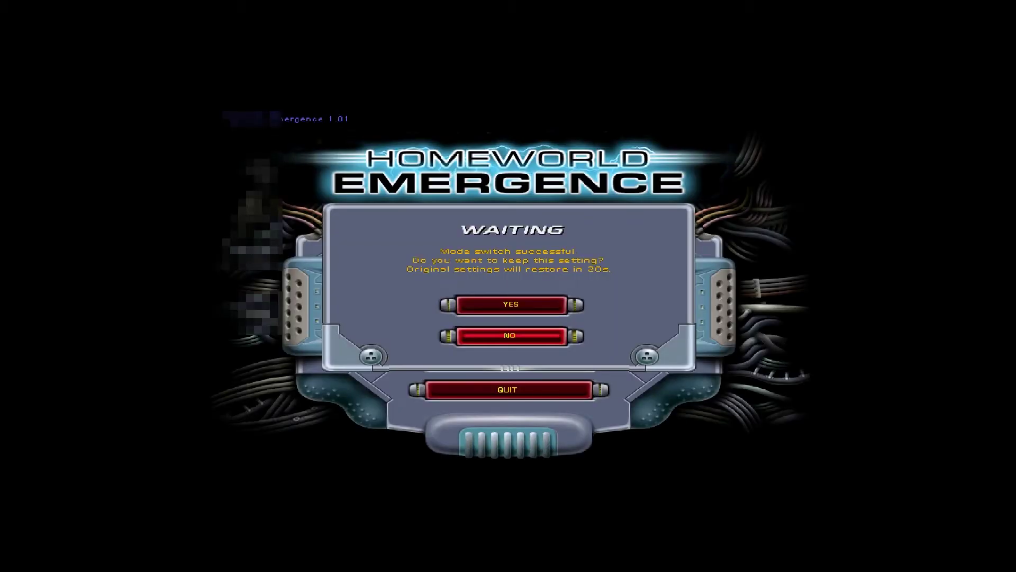
# Keep the switched display mode and accept the video options with 3dfx OpenGL at 1024x768 16 bit.
pyautogui.click(520, 311)
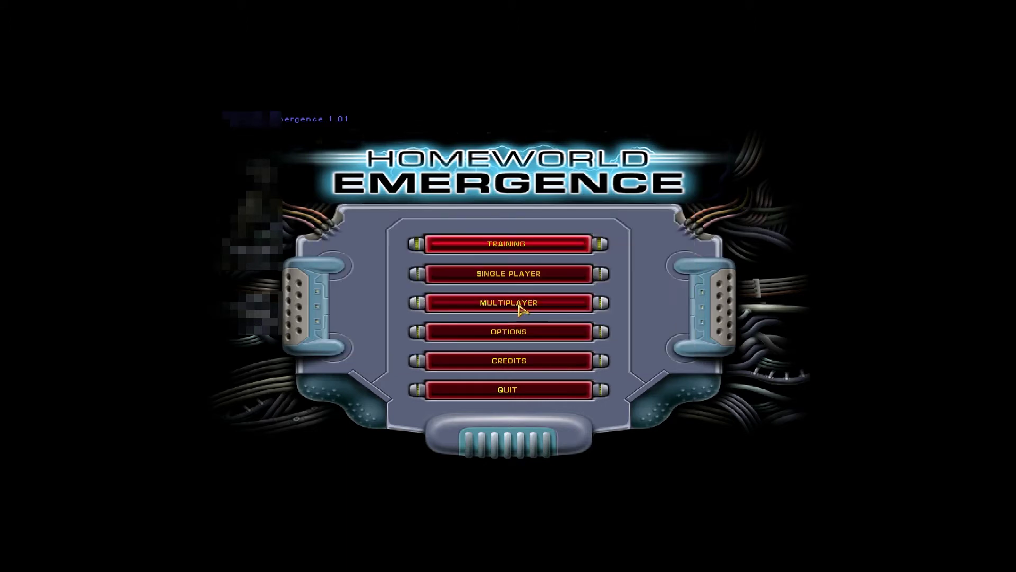
pyautogui.click(510, 336)
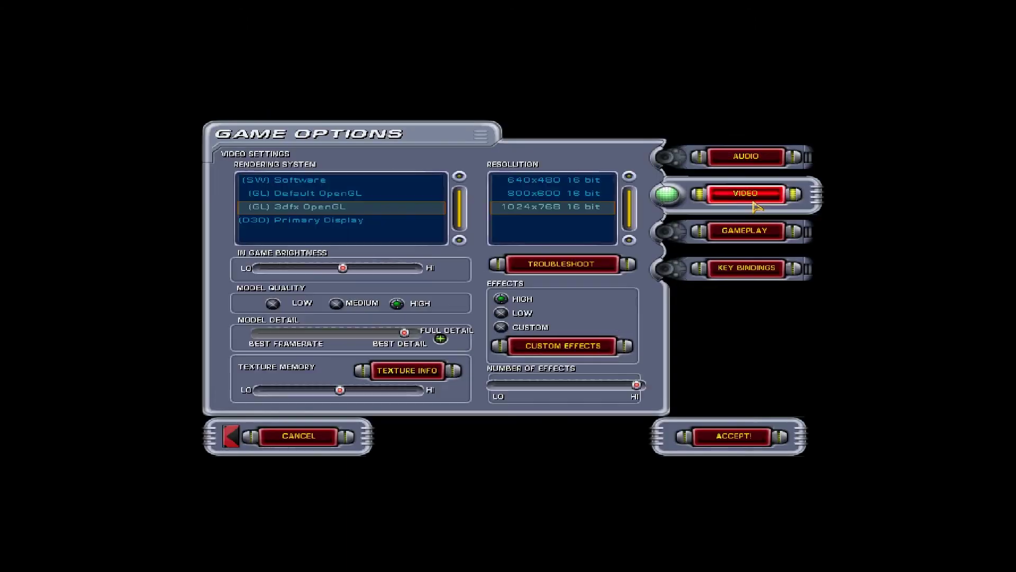
pyautogui.click(730, 435)
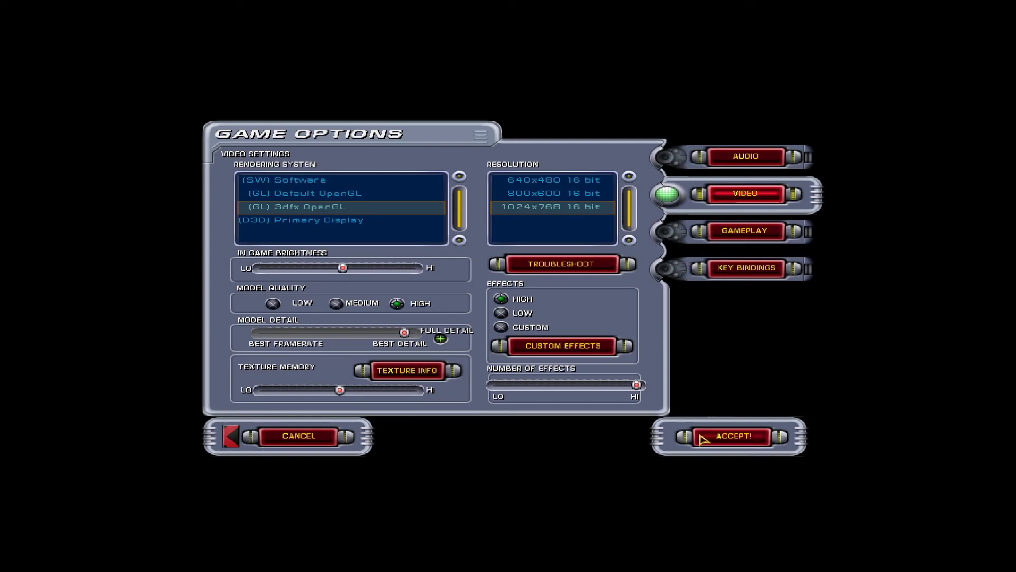
# Start the tutorial to check the Build Manager in the new display mode, and quit the game completely.
pyautogui.click(597, 229)
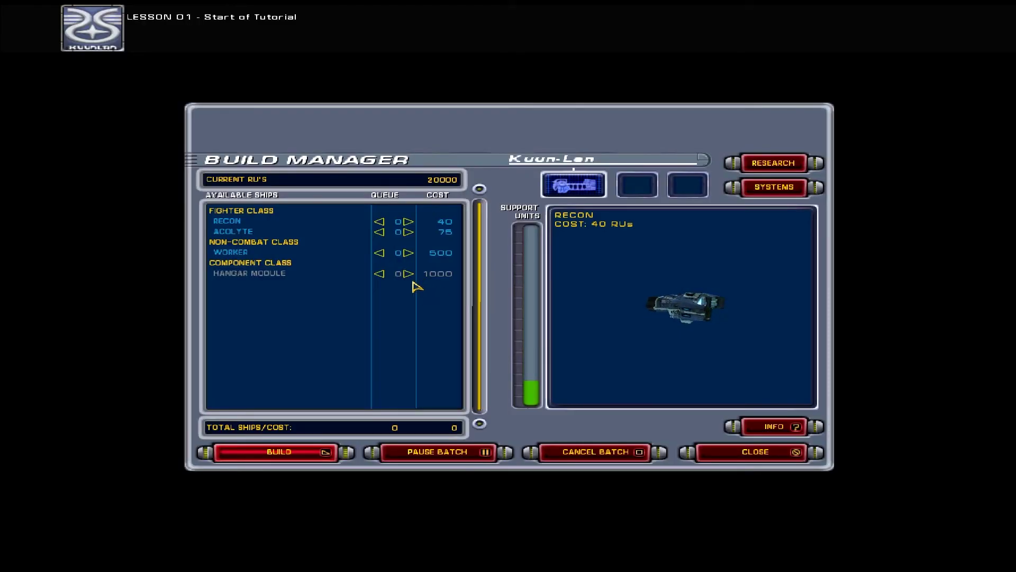
pyautogui.press('Escape')
pyautogui.press('Escape')
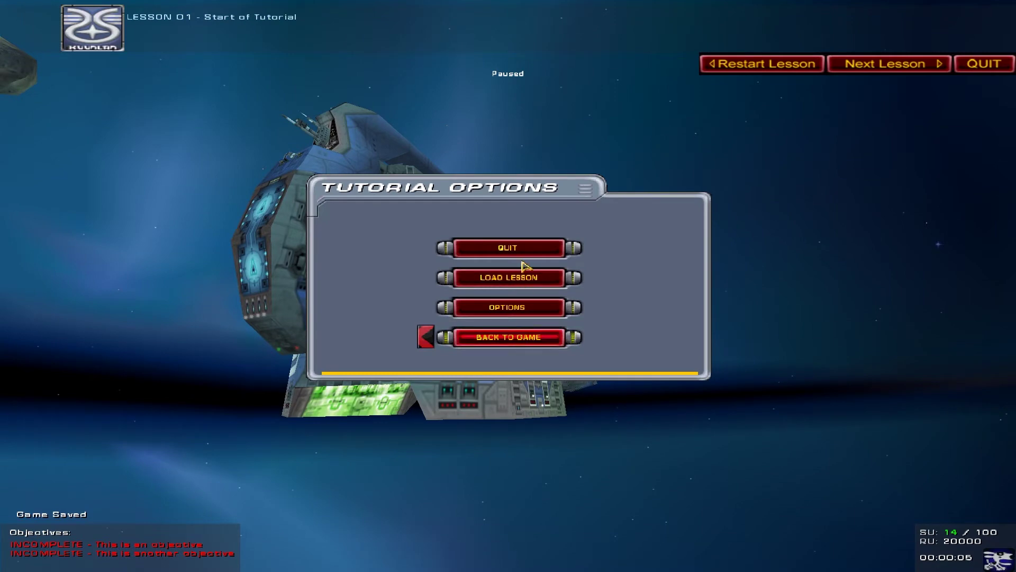
pyautogui.click(524, 245)
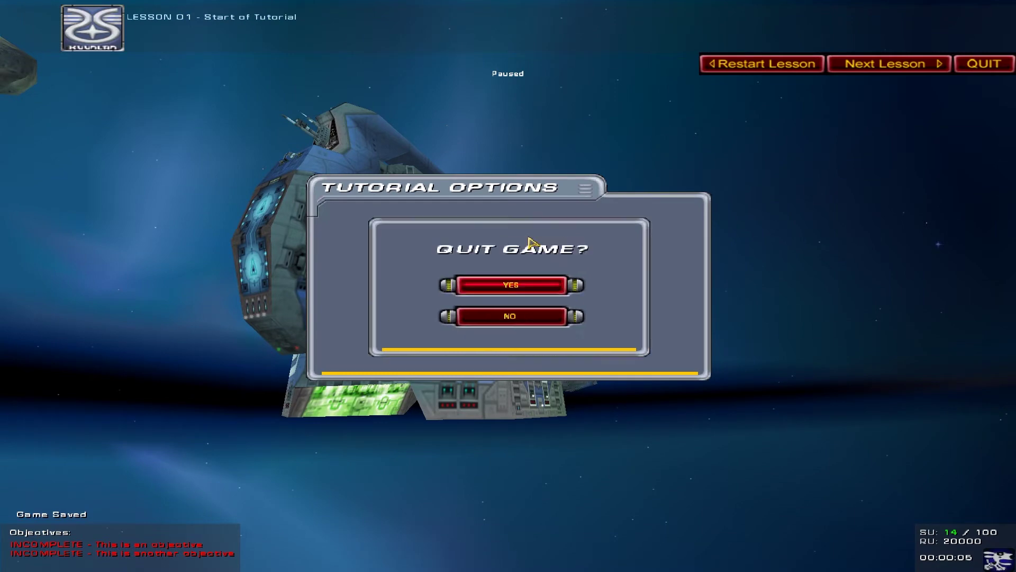
pyautogui.click(502, 286)
pyautogui.click(527, 396)
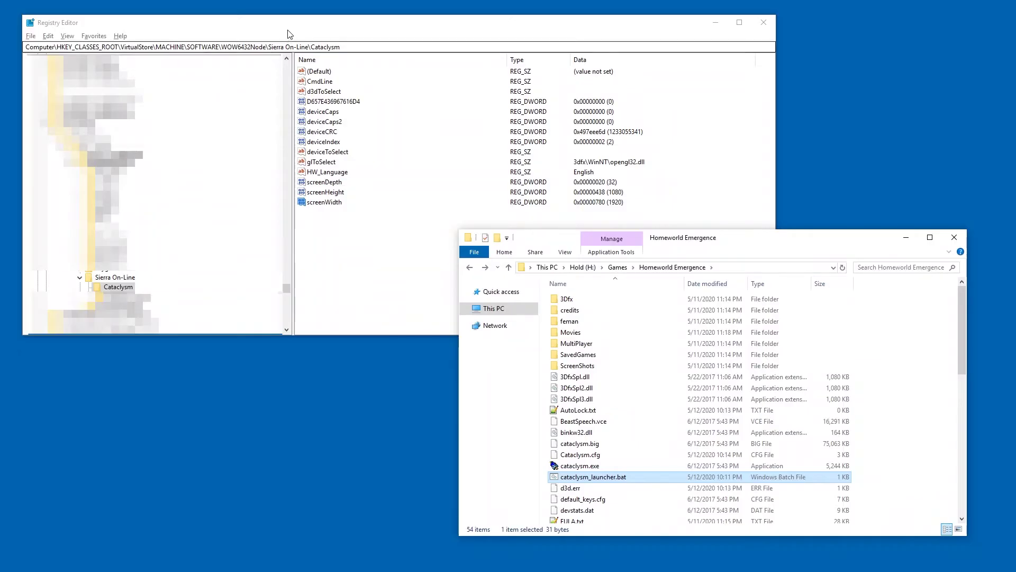
# Switch to Registry Editor, refresh the Cataclysm key and set its screenHeight to decimal 1080.
pyautogui.click(287, 30)
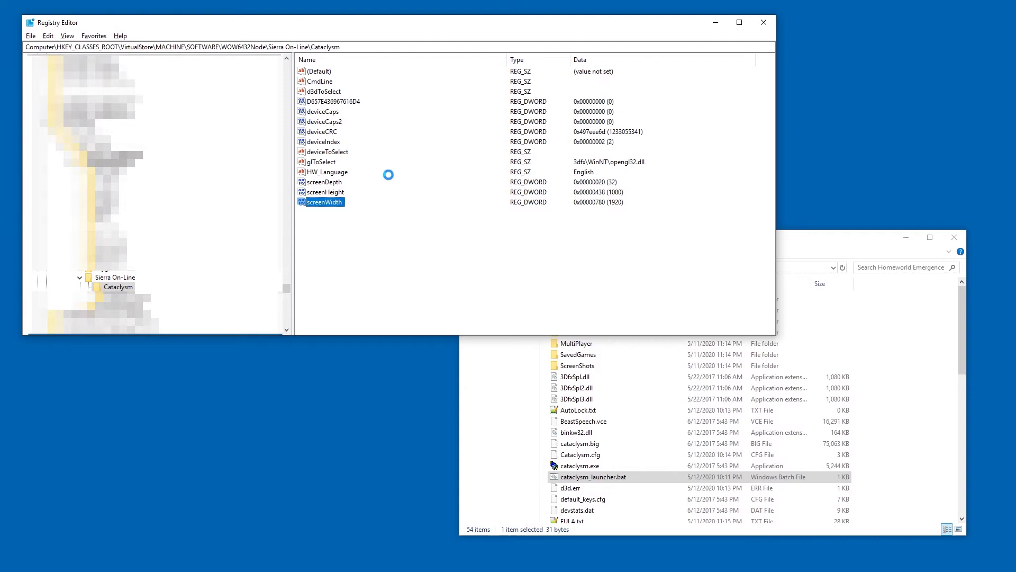
pyautogui.press('F5')
pyautogui.doubleClick(334, 195)
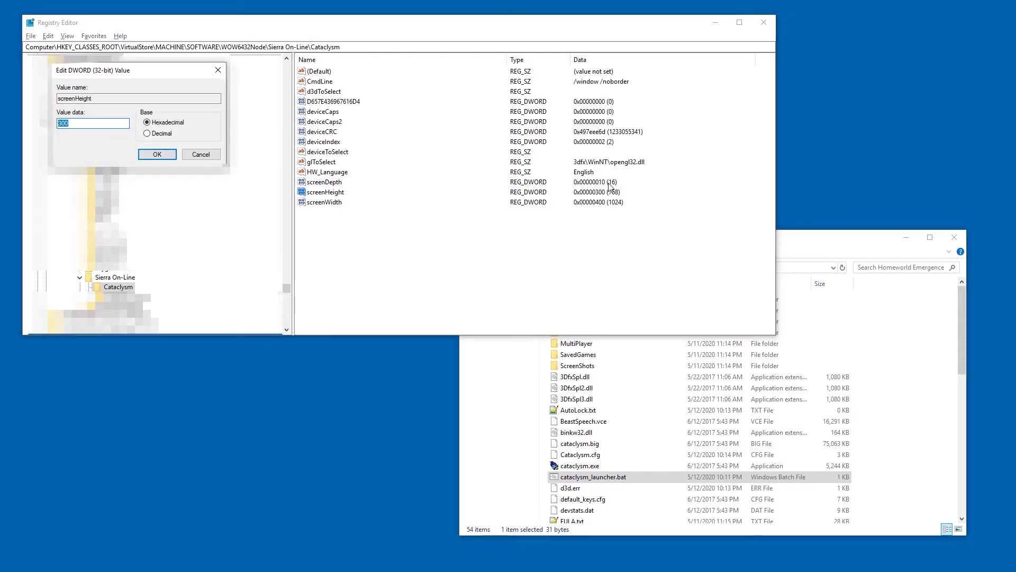
pyautogui.click(148, 133)
pyautogui.doubleClick(103, 126)
pyautogui.write('08')
pyautogui.press('Return')
# Set the Cataclysm key's screenWidth to decimal 1920.
pyautogui.doubleClick(336, 203)
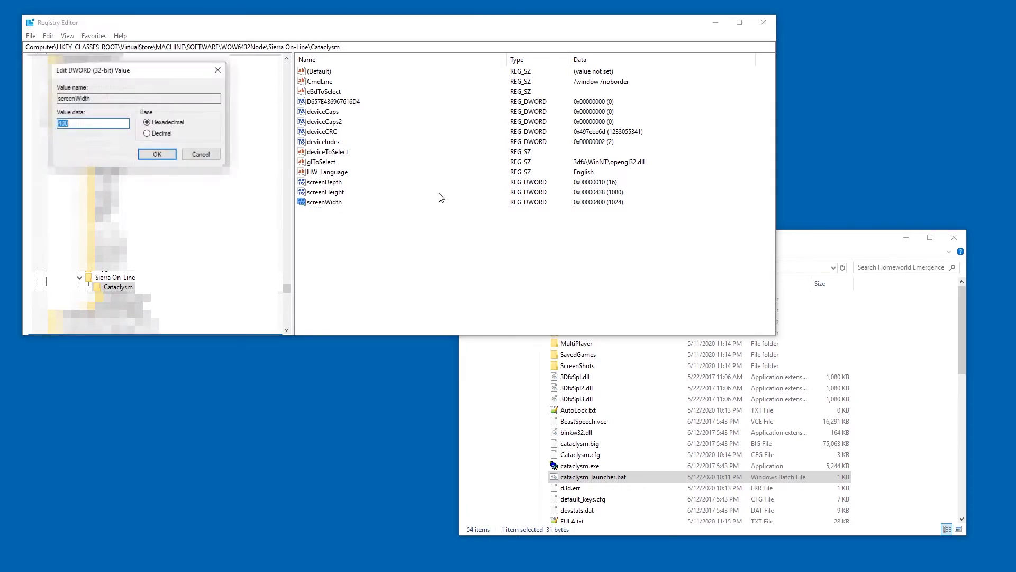
pyautogui.click(174, 136)
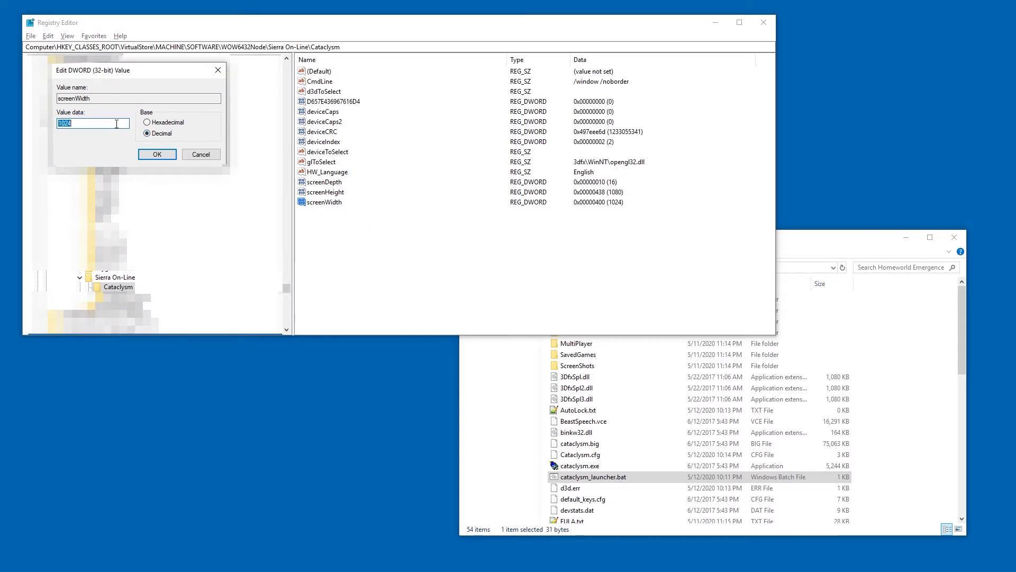
pyautogui.press('Return')
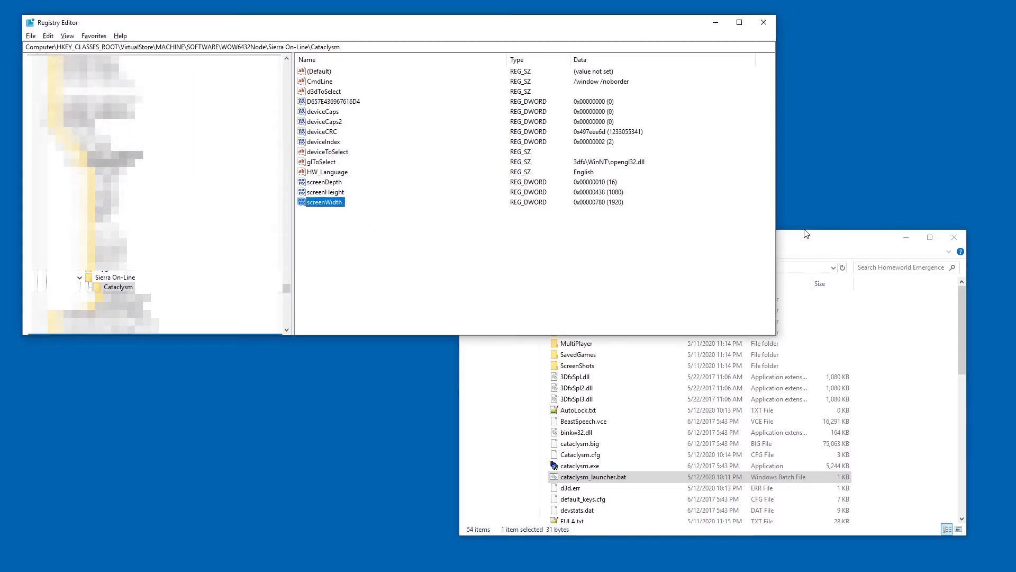
# Launch the game through cataclysm_launcher.bat, accept video options with default OpenGL at 1280x1024 32 bit, and keep the switched mode.
pyautogui.doubleClick(598, 478)
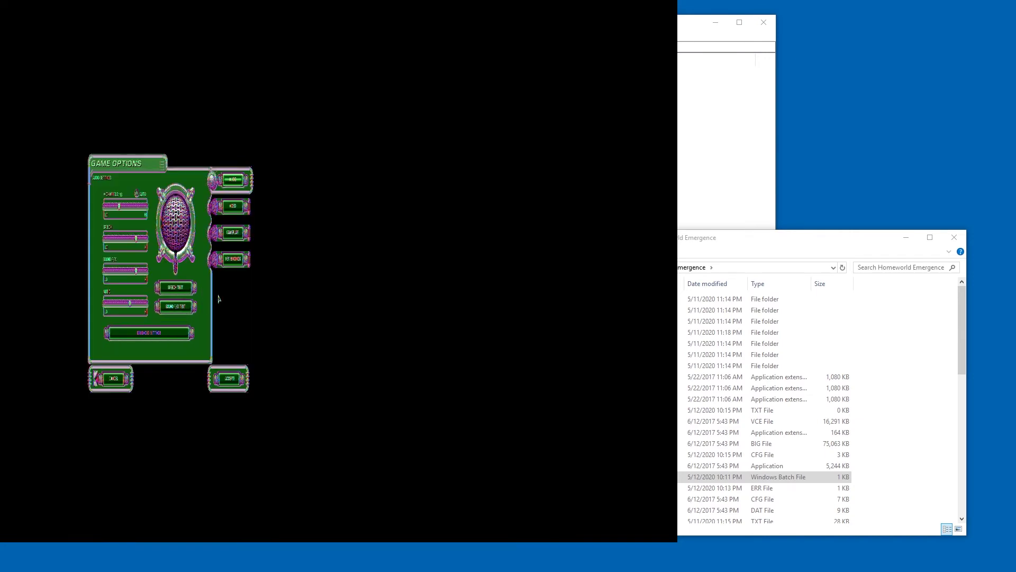
pyautogui.click(233, 259)
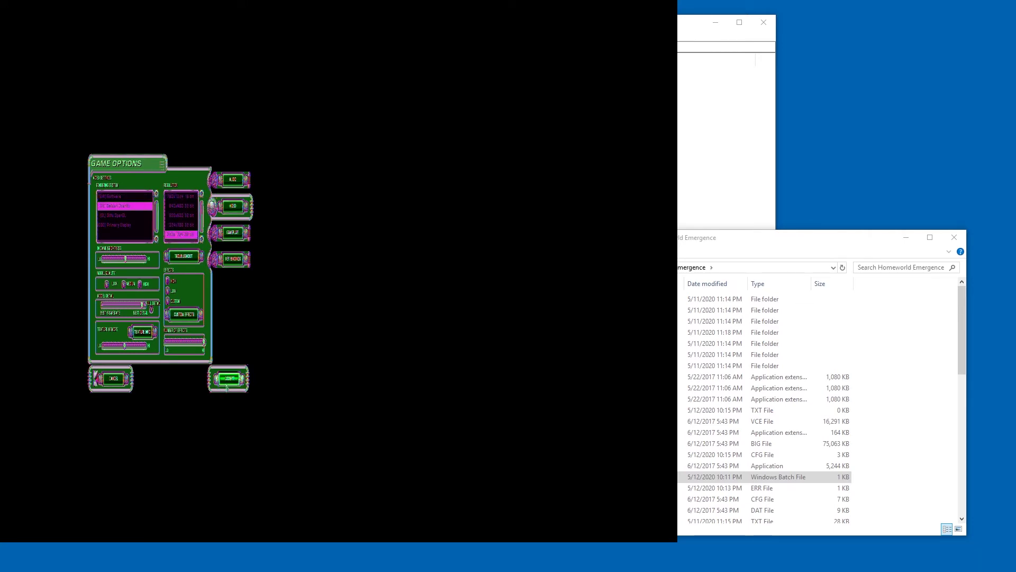
pyautogui.click(228, 387)
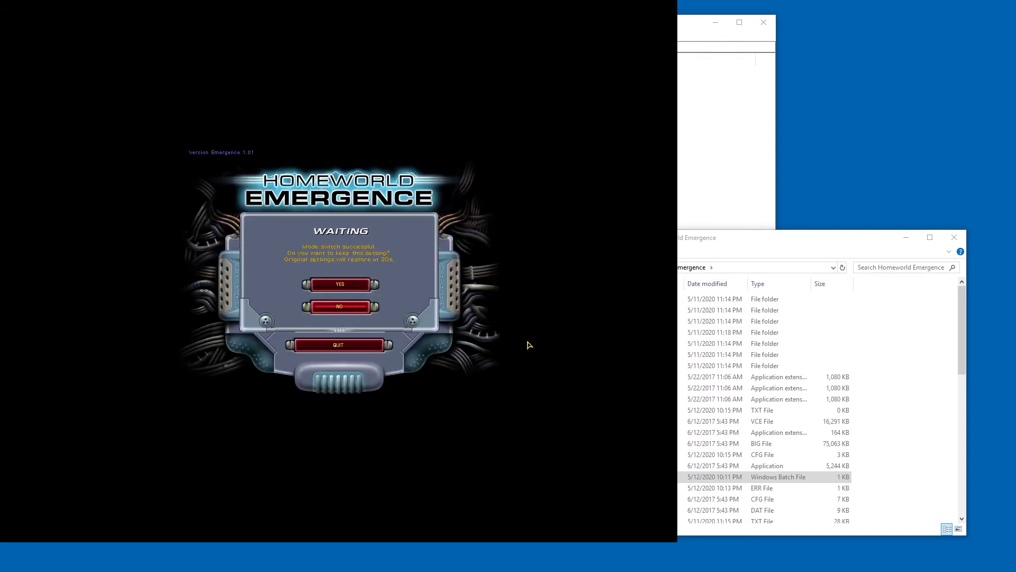
pyautogui.click(345, 279)
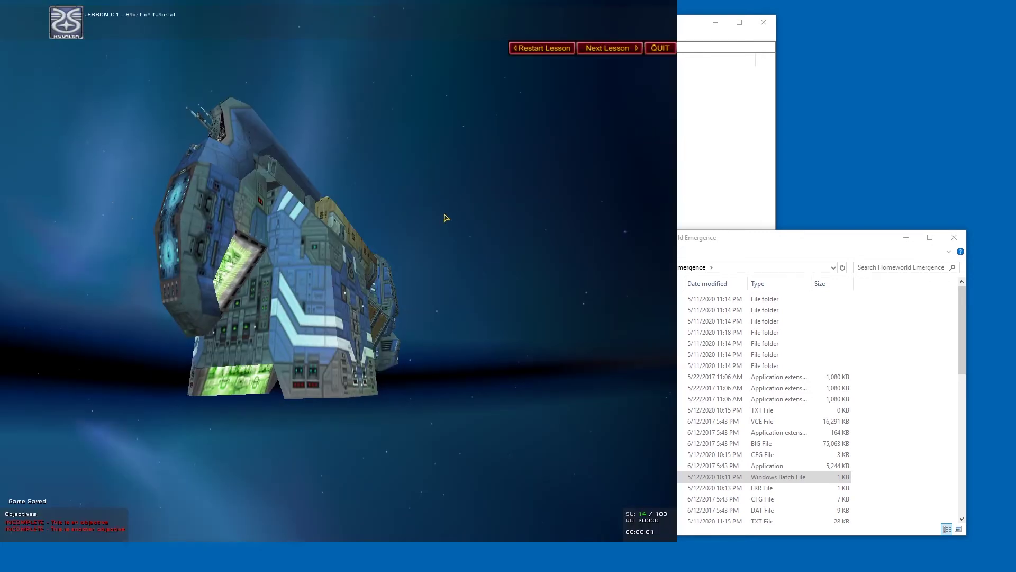
# Check the Build Manager in the tutorial under the new display mode, and quit the game.
pyautogui.press('b')
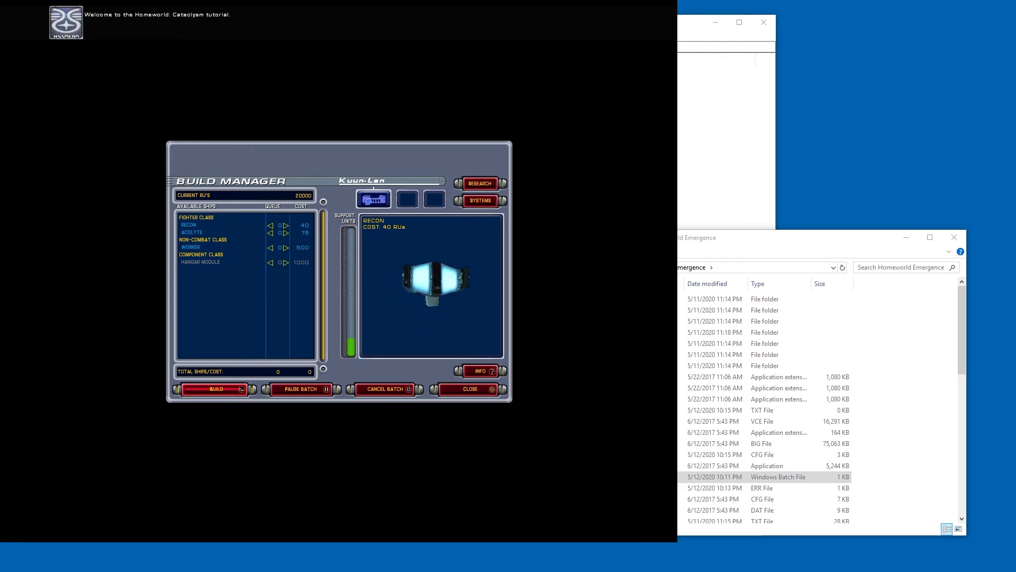
pyautogui.press('Escape')
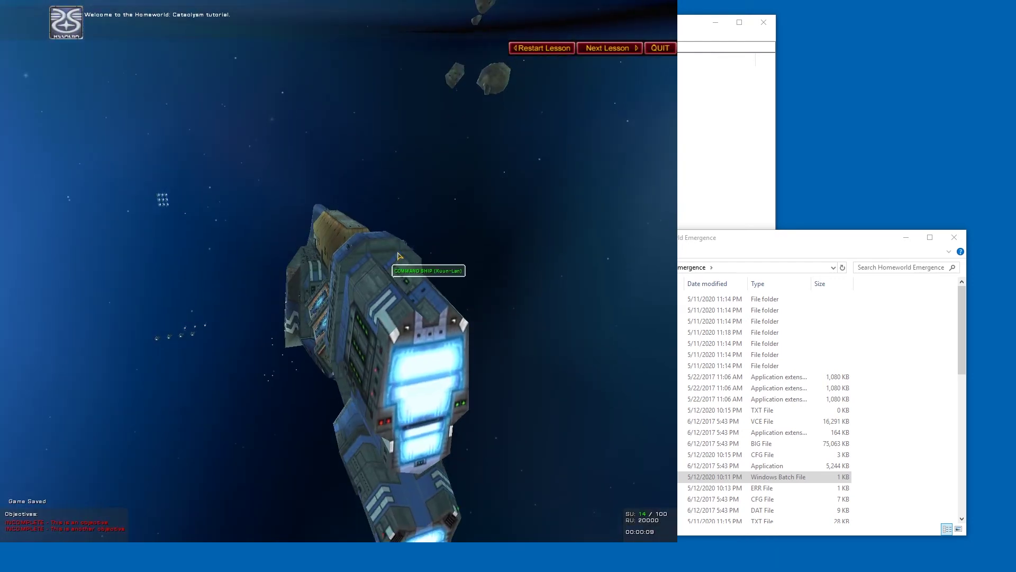
pyautogui.press('Escape')
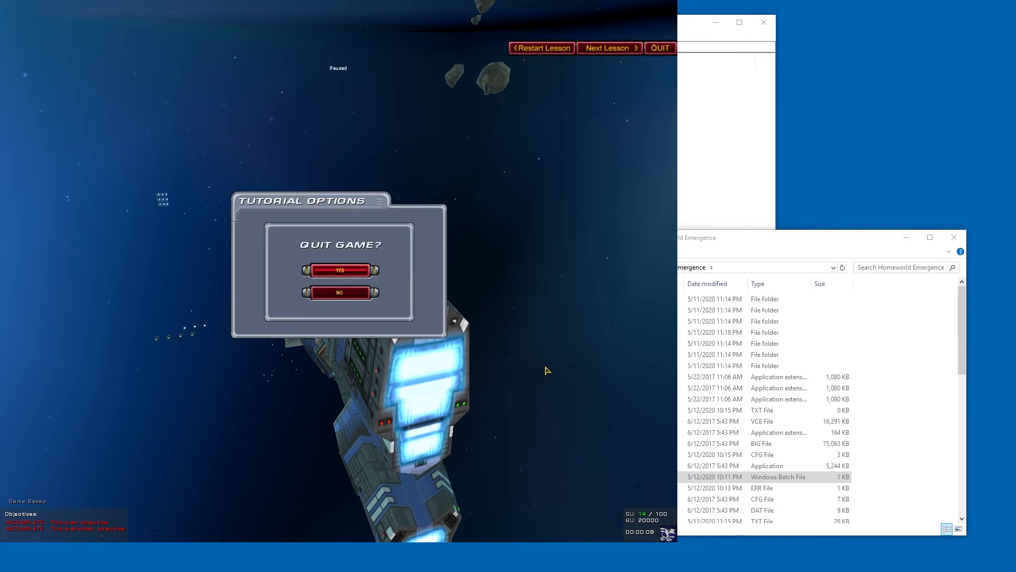
pyautogui.press('Return')
pyautogui.press('Escape')
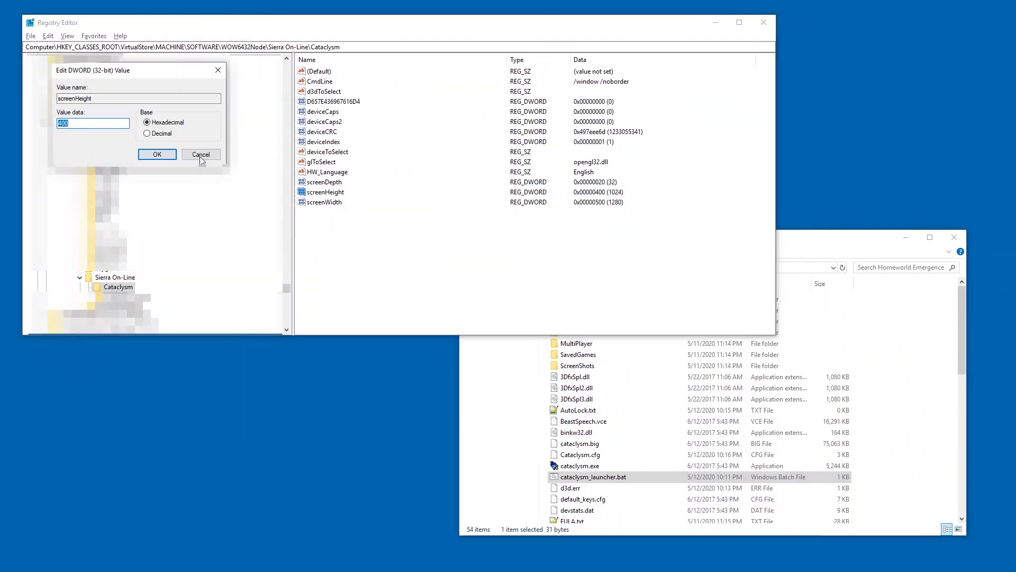
# Set the Cataclysm key's screenHeight to decimal 1080 in Registry Editor.
pyautogui.click(162, 135)
pyautogui.doubleClick(89, 124)
pyautogui.write('1080')
pyautogui.press('Return')
# Change the screenWidth value of the Cataclysm key to decimal 1920.
pyautogui.doubleClick(313, 204)
pyautogui.click(147, 133)
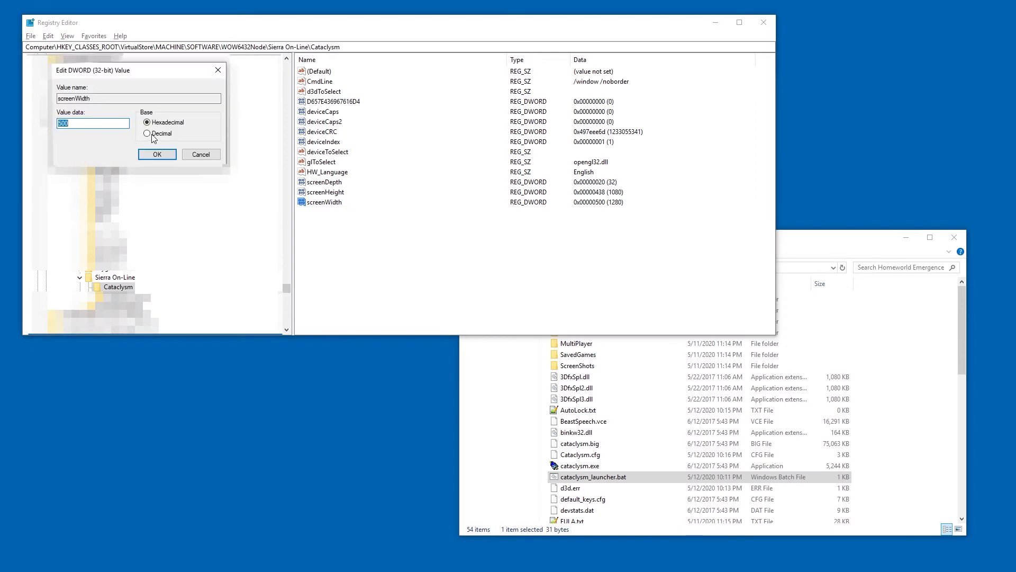
pyautogui.write('1920')
pyautogui.press('Return')
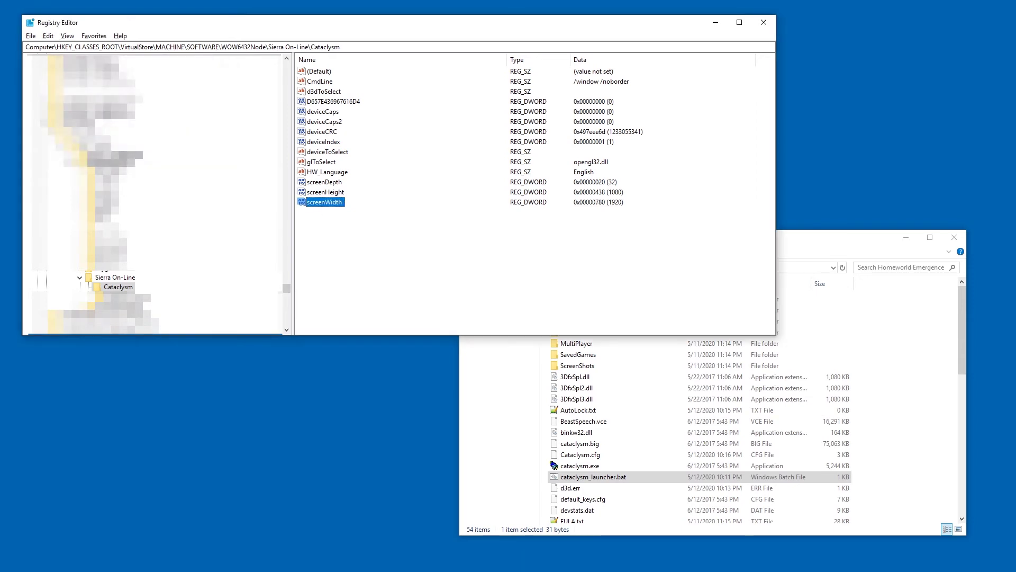
# Launch the game through cataclysm_launcher.bat, check the Build Manager in the full-screen tutorial, and quit the lesson.
pyautogui.doubleClick(584, 477)
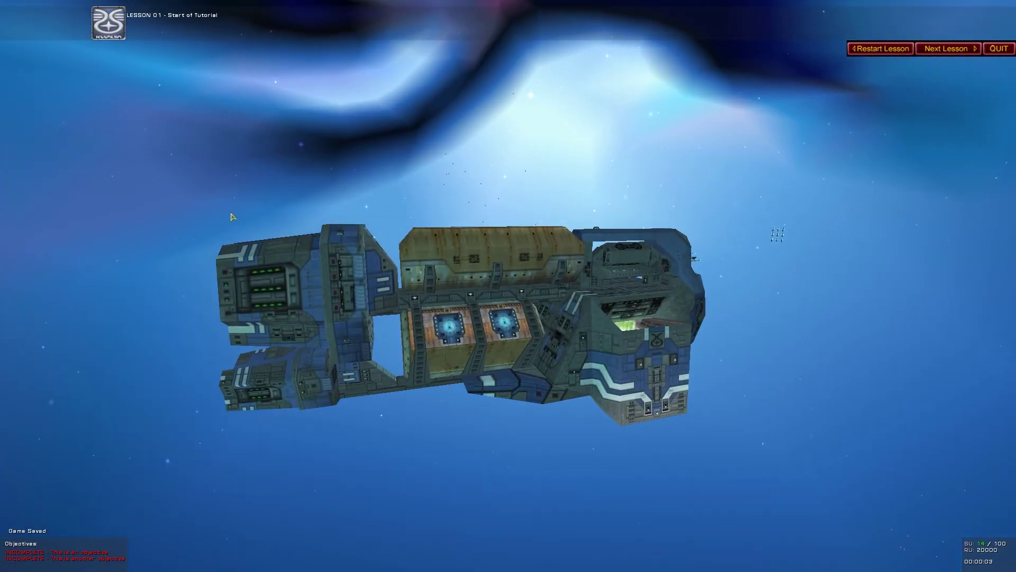
pyautogui.press('b')
pyautogui.press('Escape')
pyautogui.press('Escape')
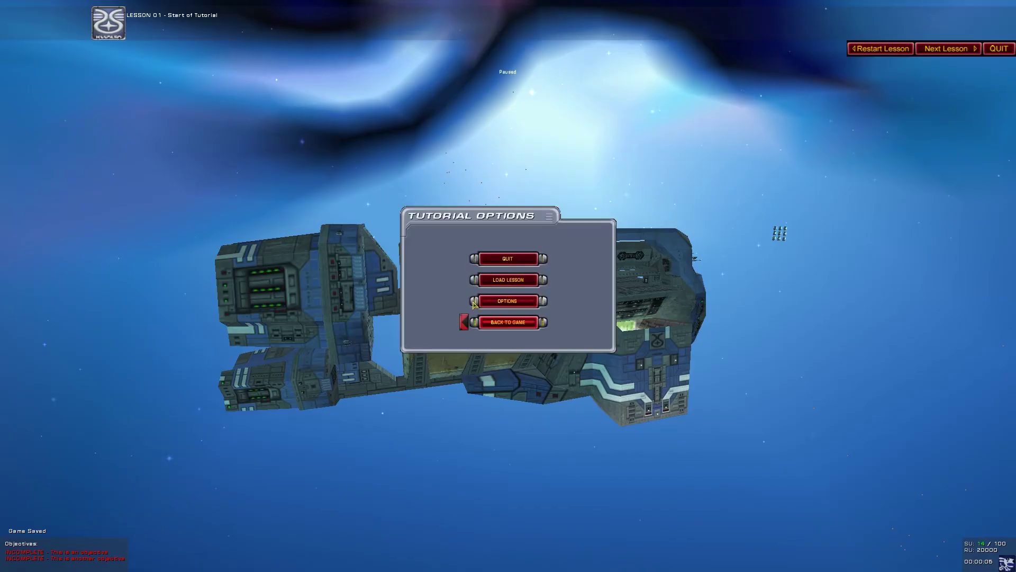
pyautogui.click(534, 261)
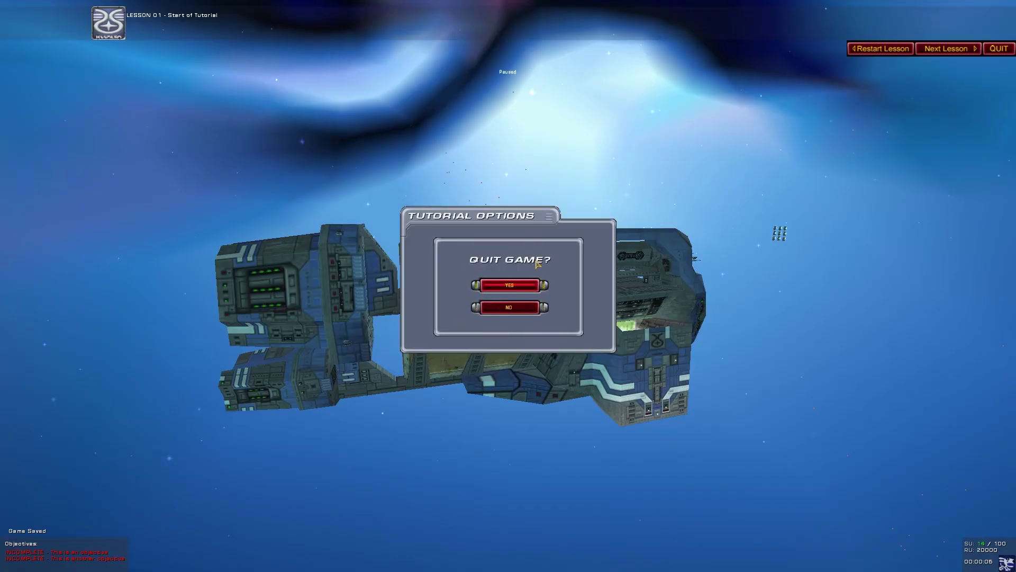
pyautogui.press('Return')
pyautogui.press('Escape')
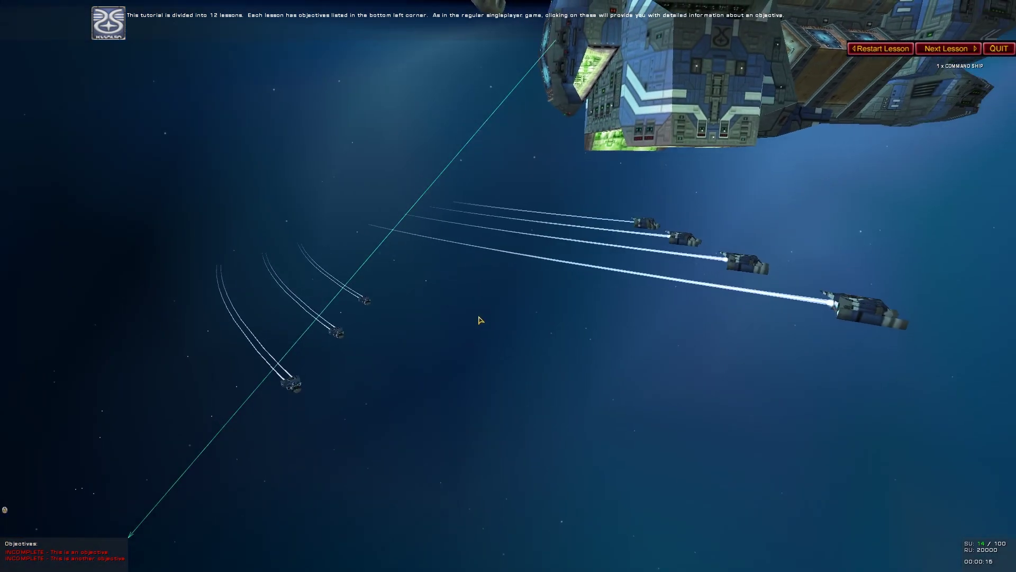
# Select the four Acolytes in the tutorial, look over the other ship group, and focus the camera back on the Acolytes.
pyautogui.moveTo(638, 203); pyautogui.dragTo(850, 257)
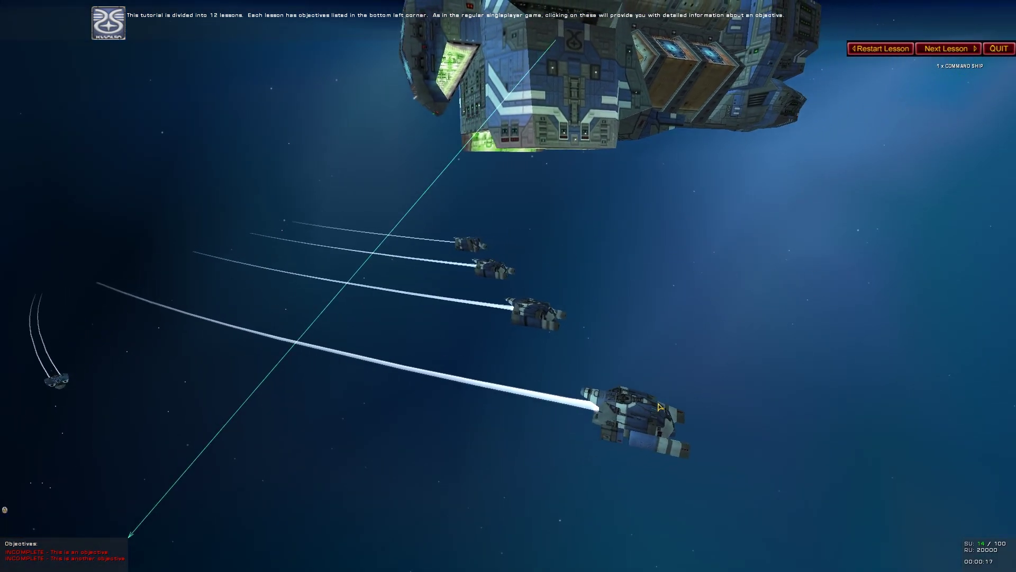
pyautogui.click(663, 417)
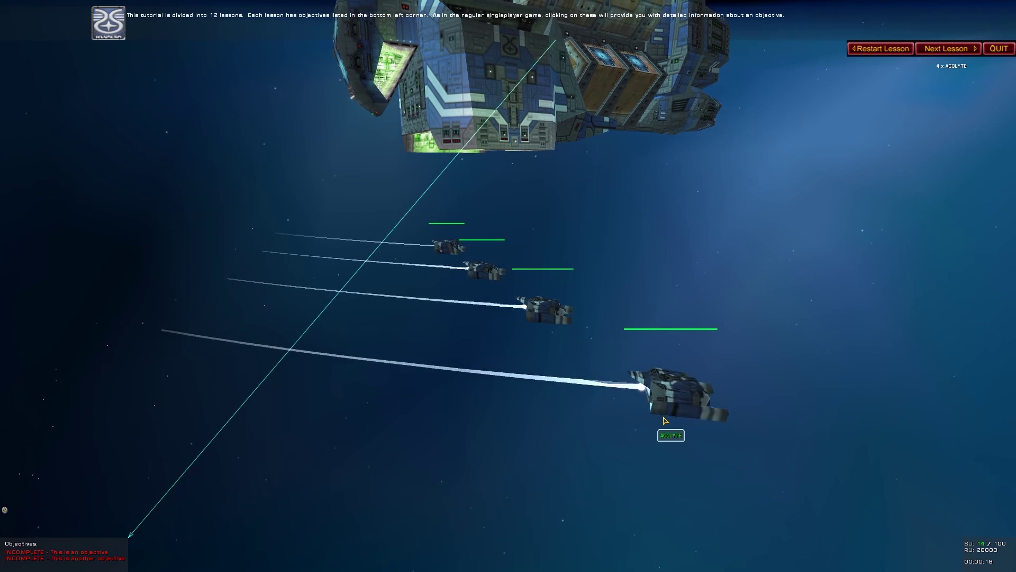
pyautogui.scroll(-5, 710, 381)
pyautogui.scroll(-3, 709, 383)
pyautogui.moveTo(116, 204); pyautogui.dragTo(228, 258)
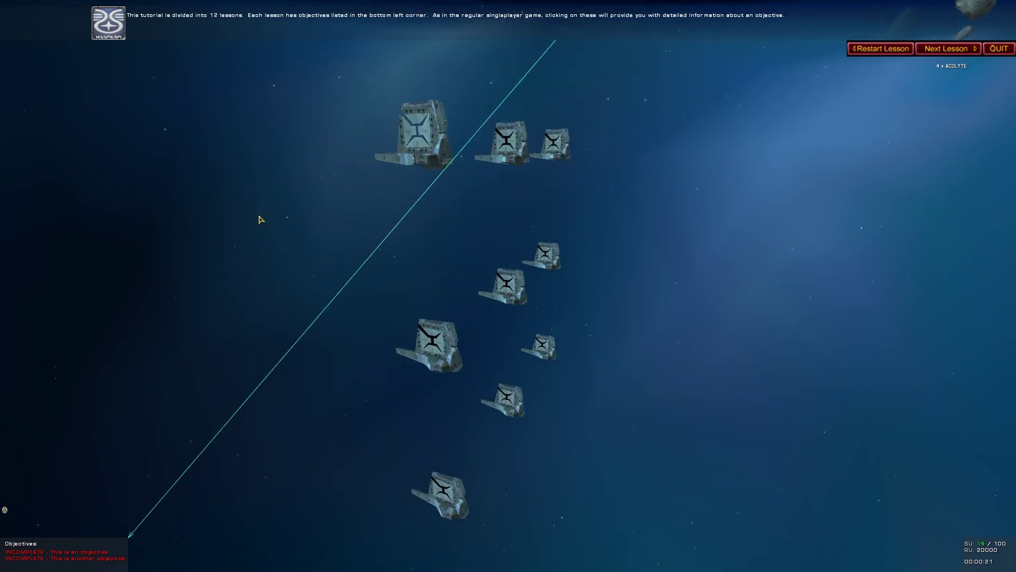
pyautogui.rightClick(261, 220)
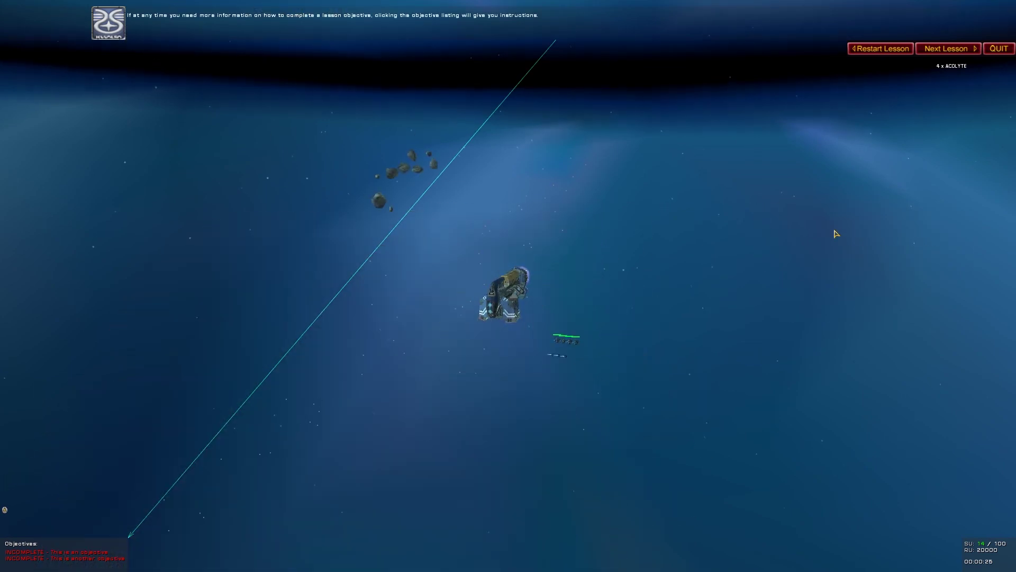
pyautogui.moveTo(518, 332); pyautogui.dragTo(608, 354)
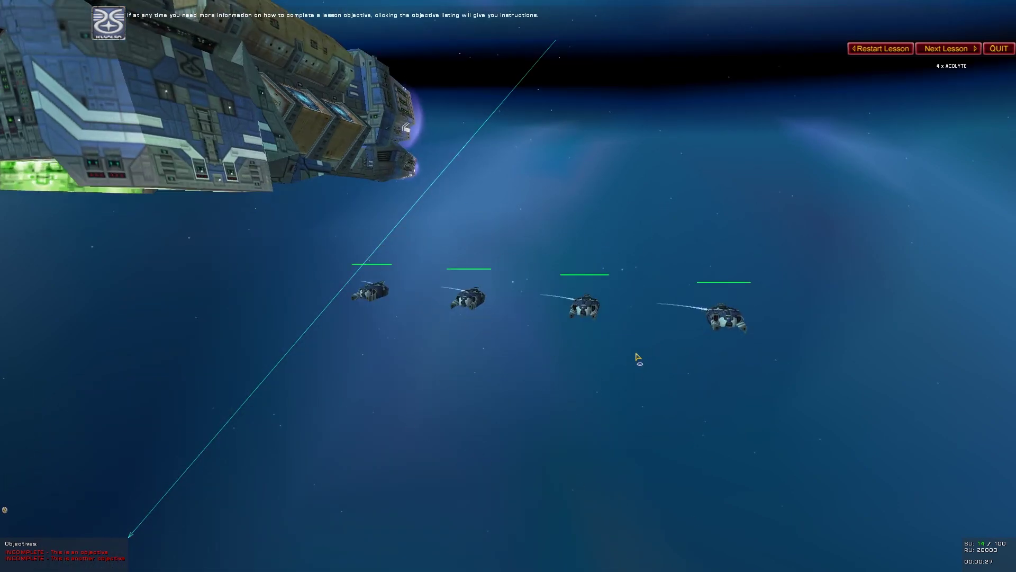
# Order the four Acolytes to move away from the command ship, and send them back toward its other side.
pyautogui.press('m')
pyautogui.click(845, 179)
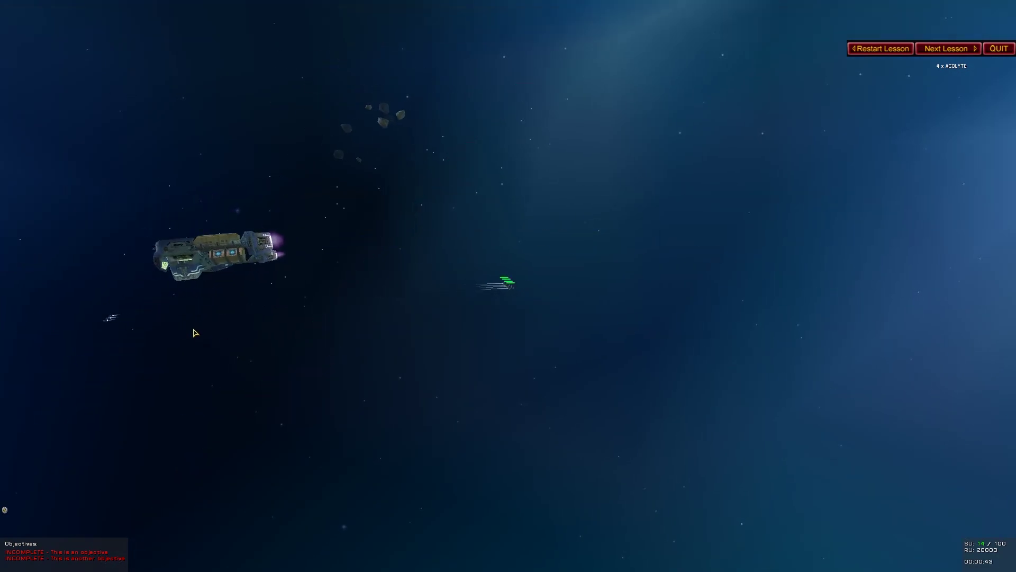
pyautogui.press('m')
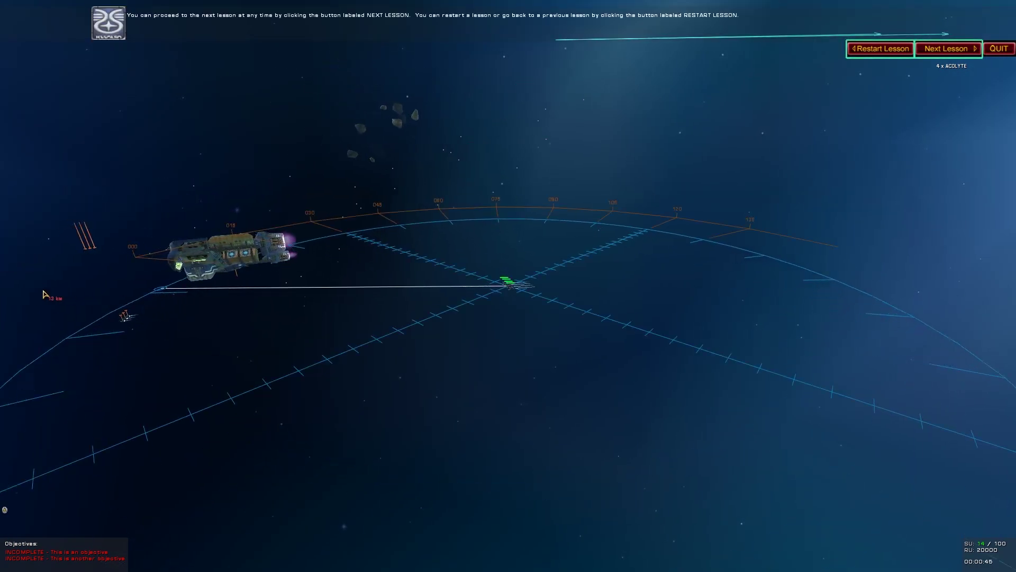
pyautogui.click(46, 306)
pyautogui.moveTo(161, 243); pyautogui.dragTo(929, 338)
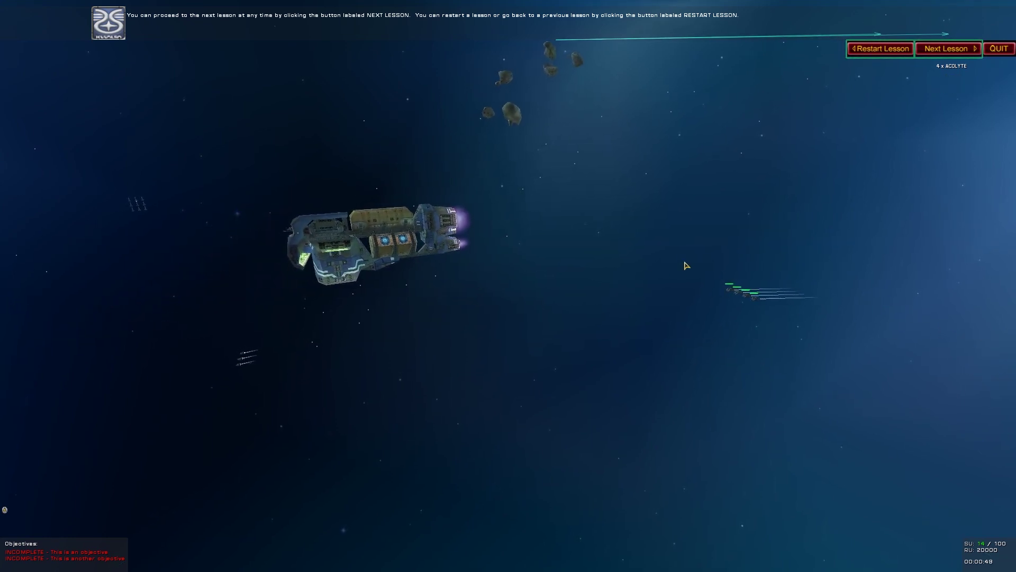